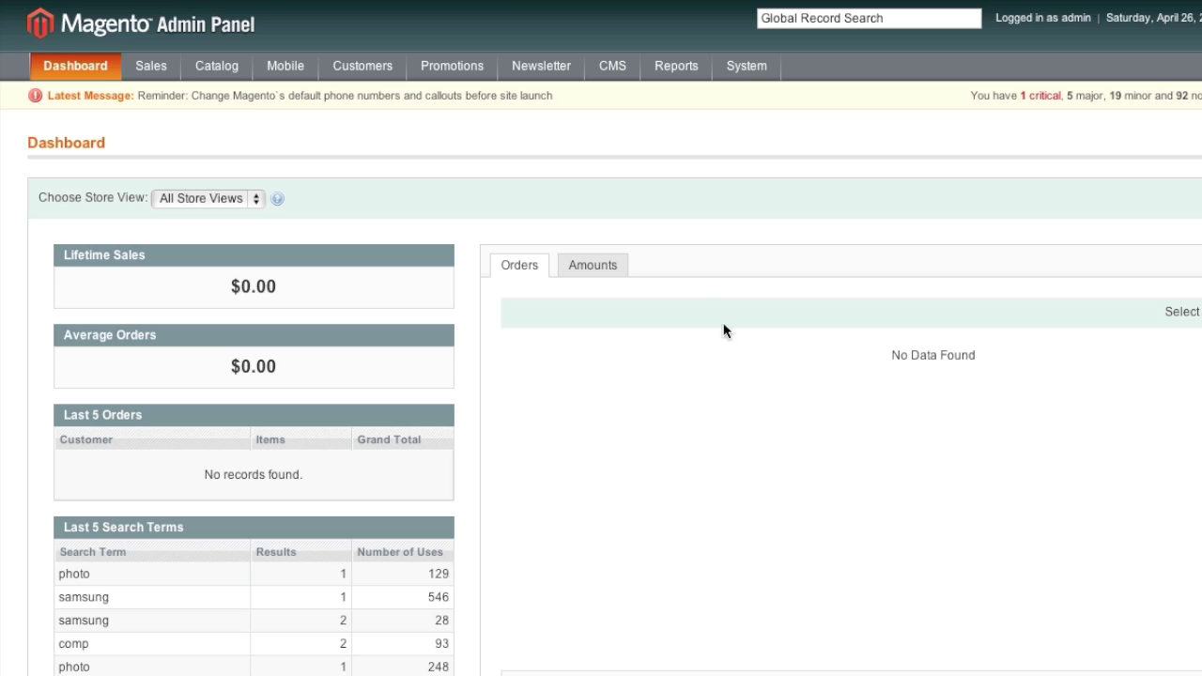
Start a new rule from the Shopping Cart Price Rules list.
mouse_move(745, 68)
mouse_move(467, 77)
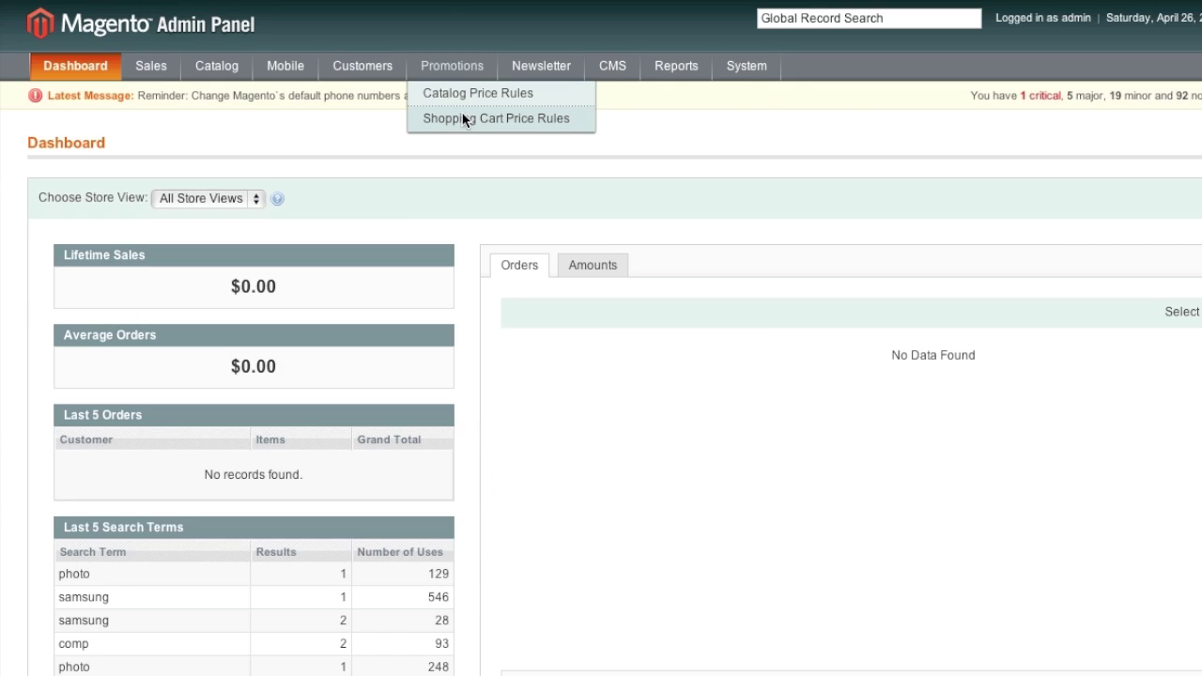
left_click(434, 163)
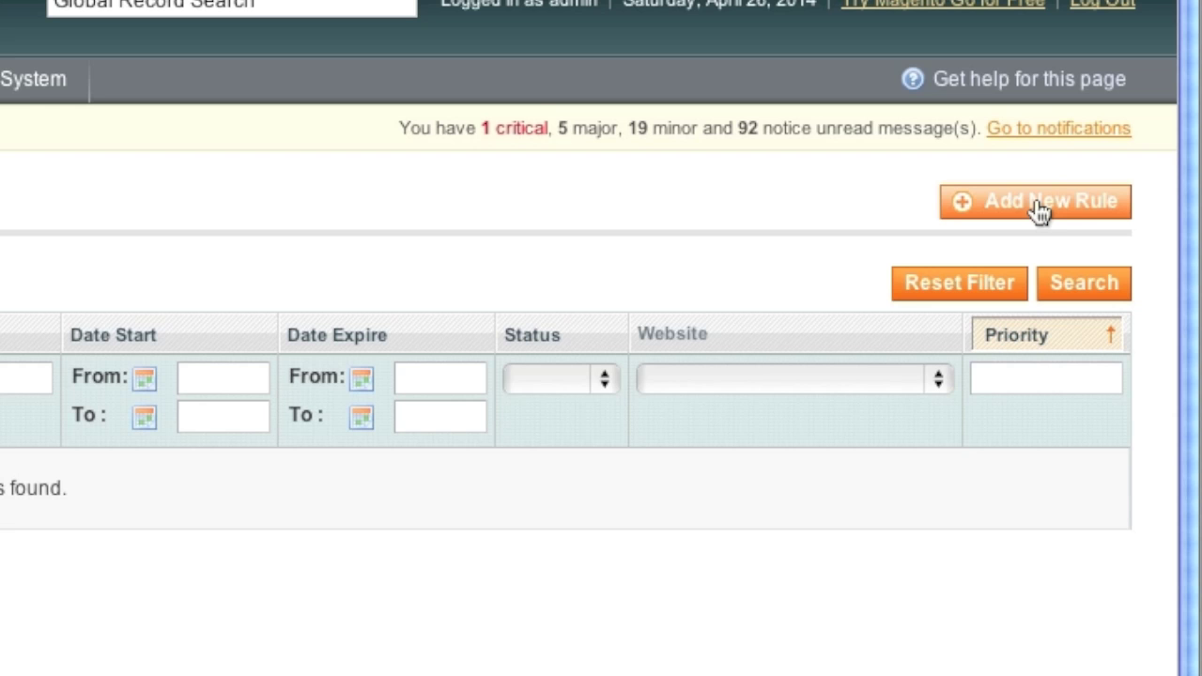
left_click(1001, 207)
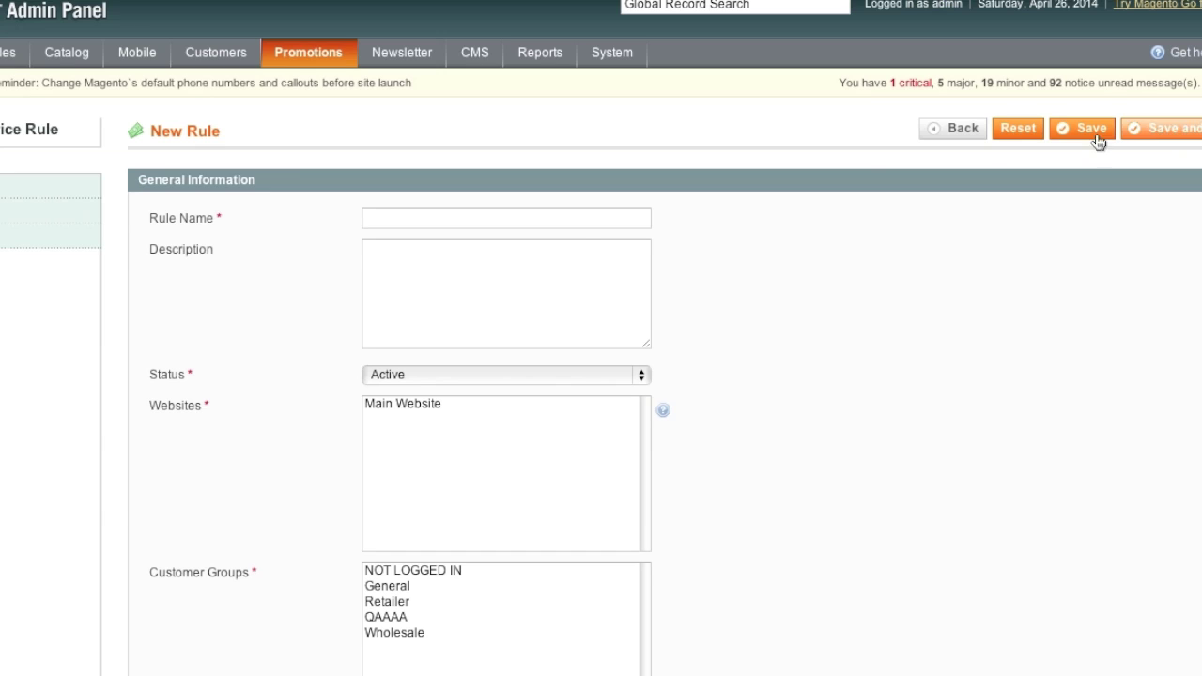
Enter 'Free Shipping' as the rule name and 'Free Shipping.' as the description.
left_click(425, 224)
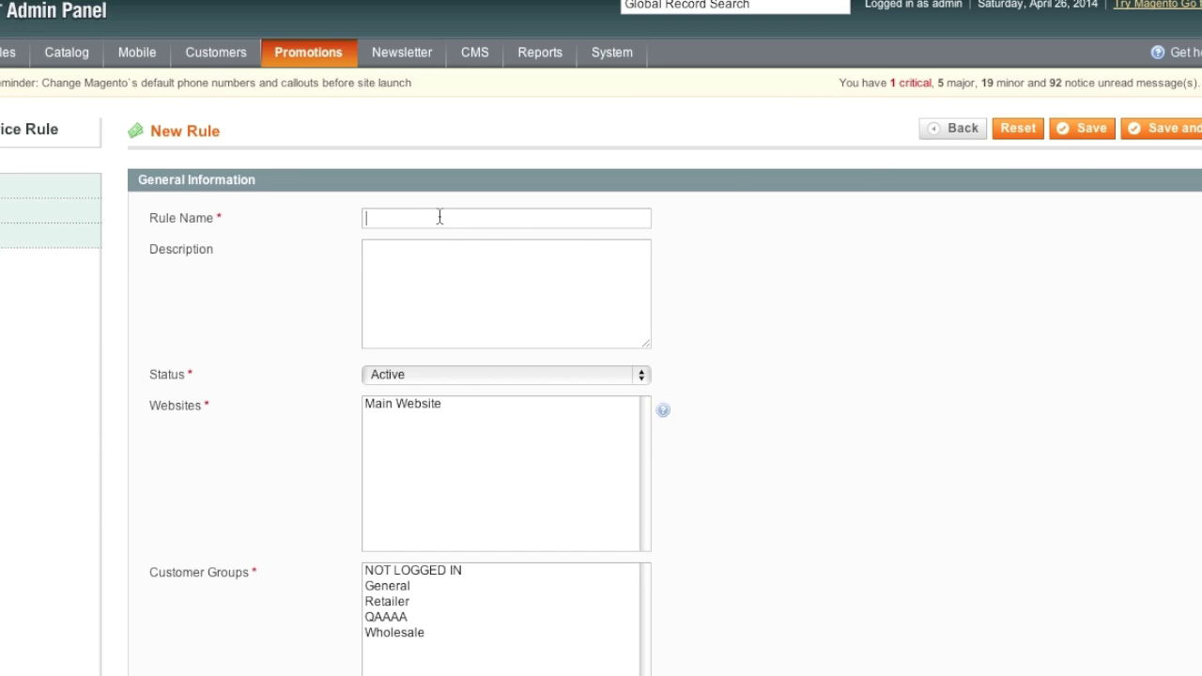
type("Free Shipping")
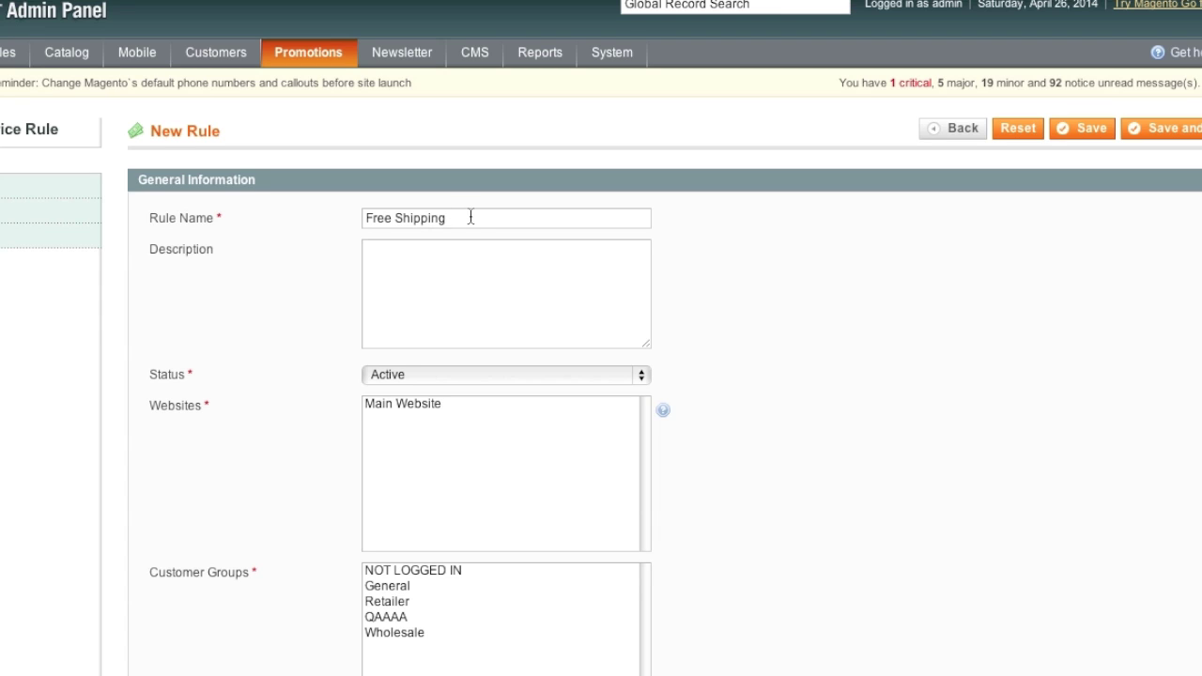
left_click(422, 269)
type("Free Shipping.")
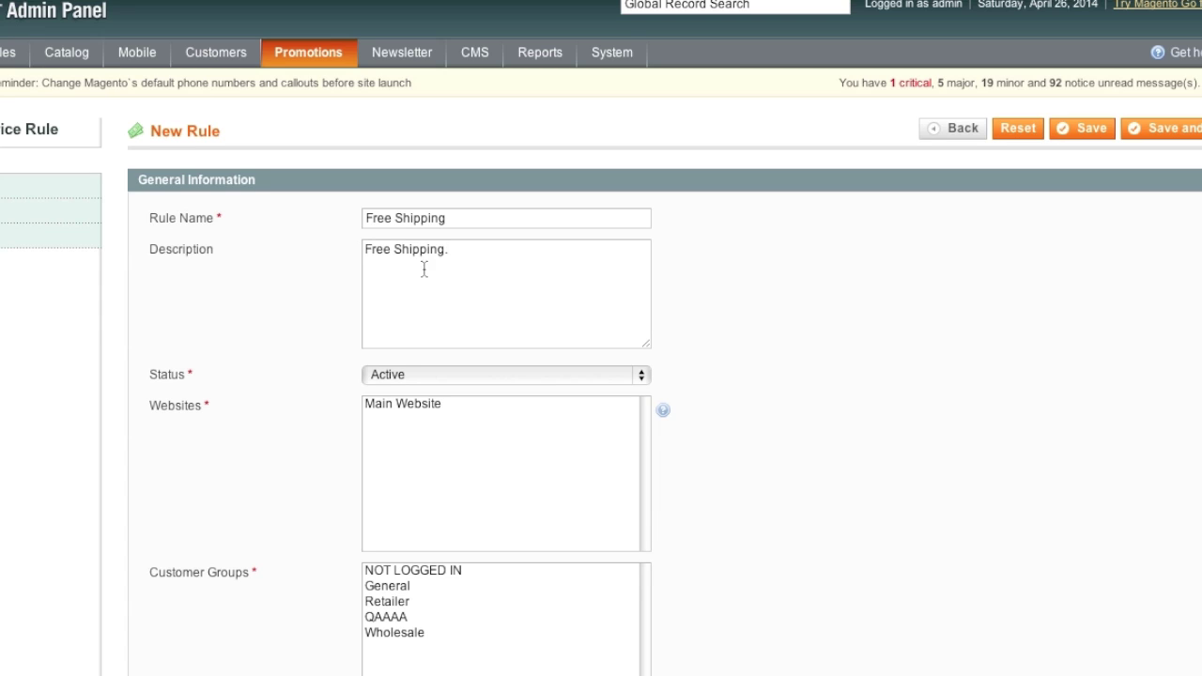
Select Main Website, plus the NOT LOGGED IN, General, Retailer and QAAAA customer groups.
scroll(421, 299, "down", 1)
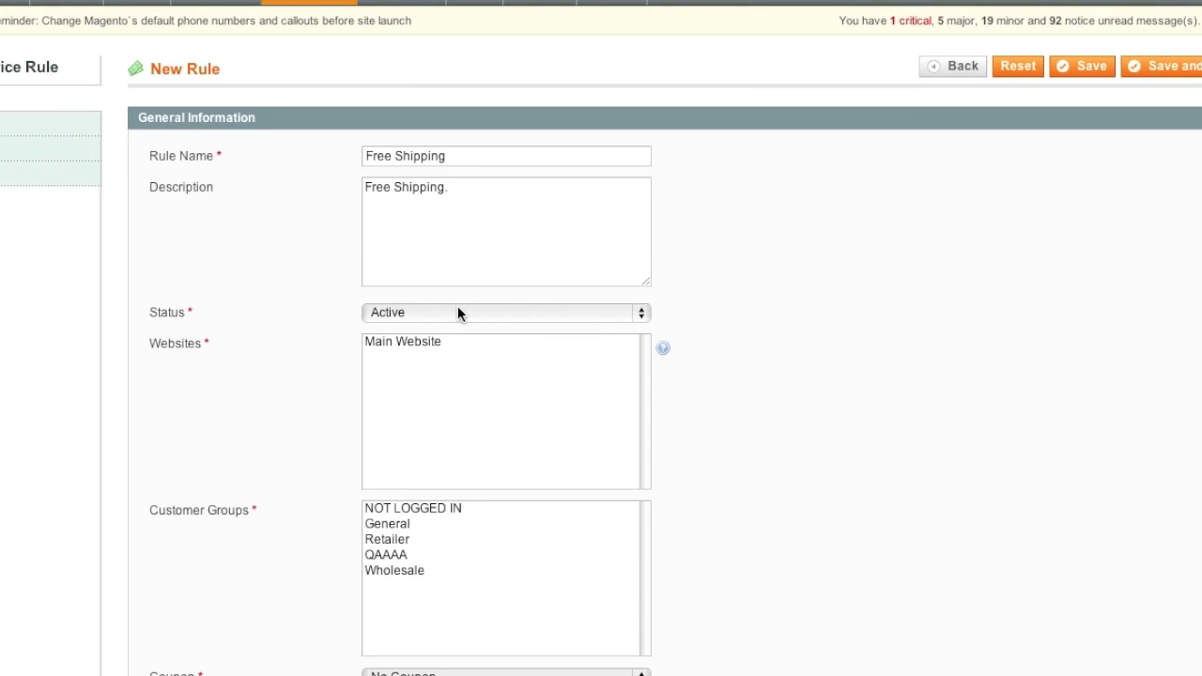
left_click(409, 341)
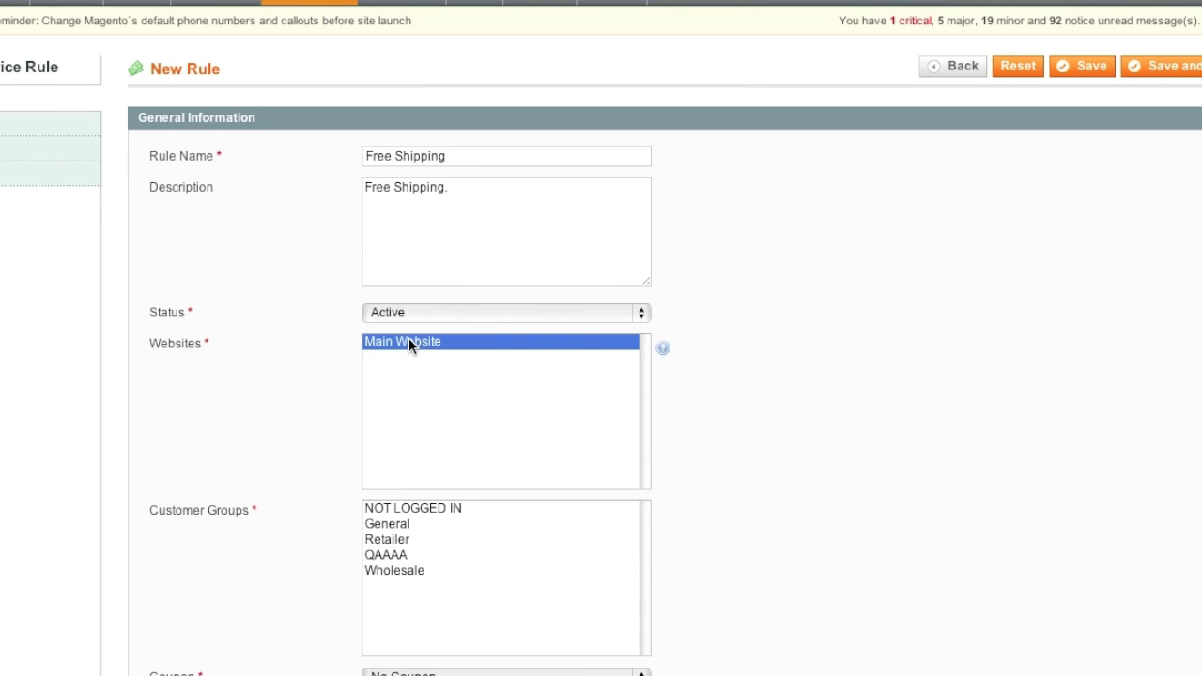
scroll(463, 407, "down", 1)
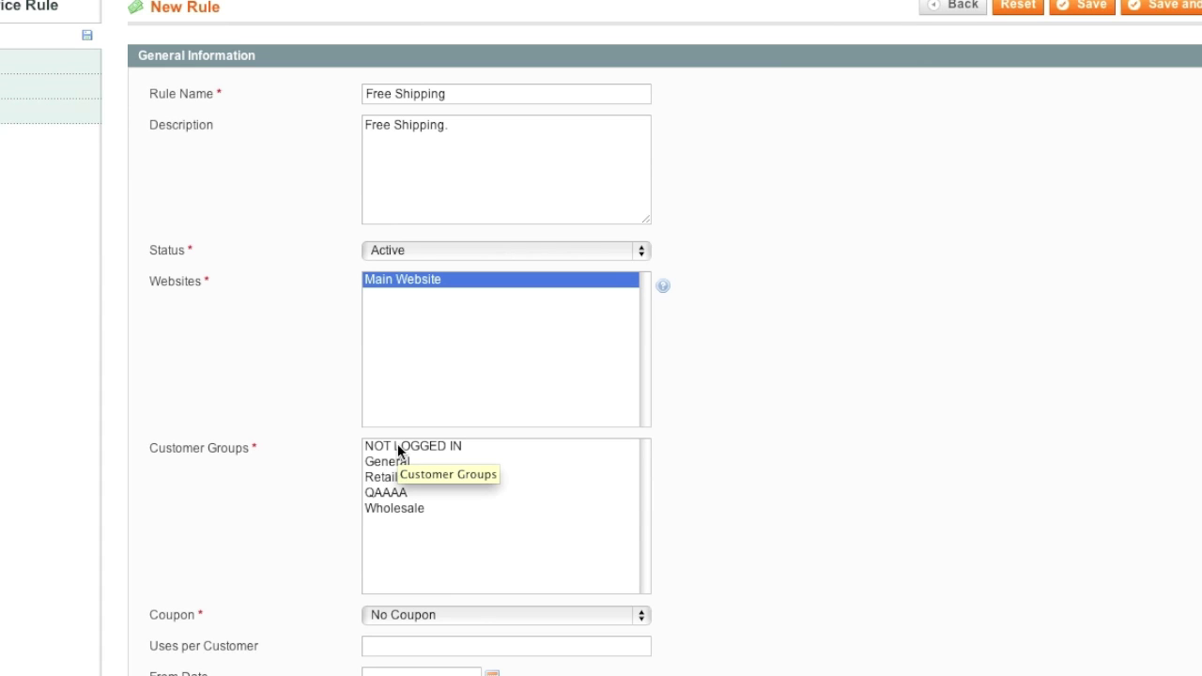
left_click(398, 447)
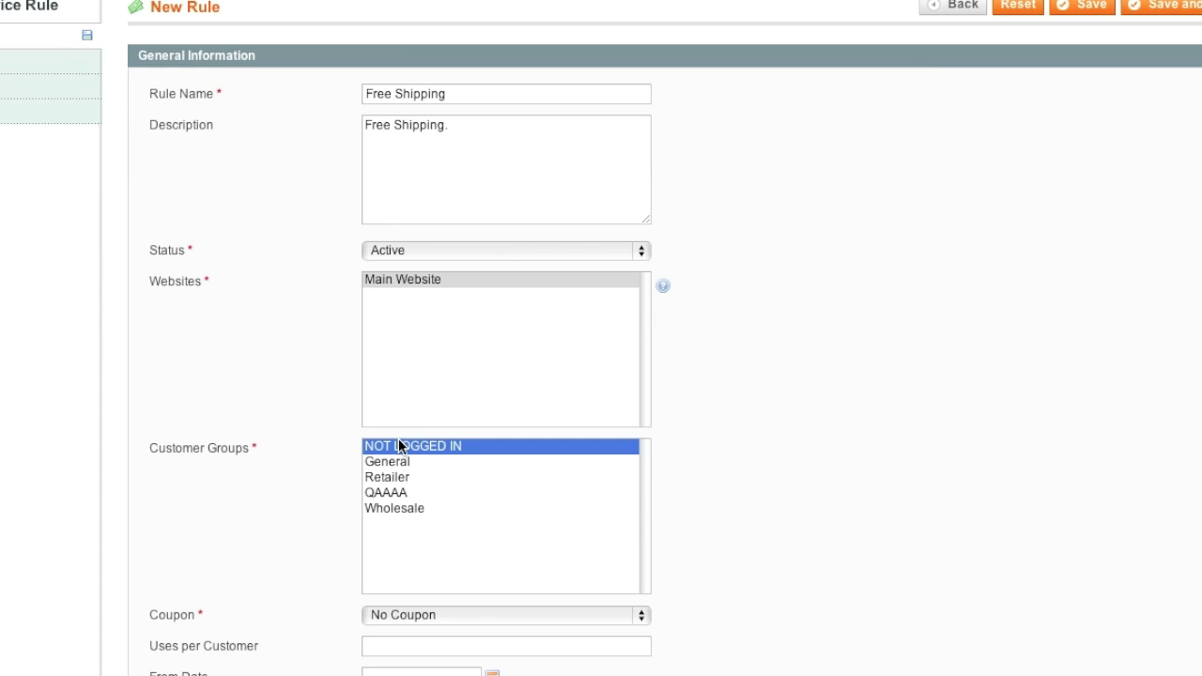
left_click(390, 490, "ctrl")
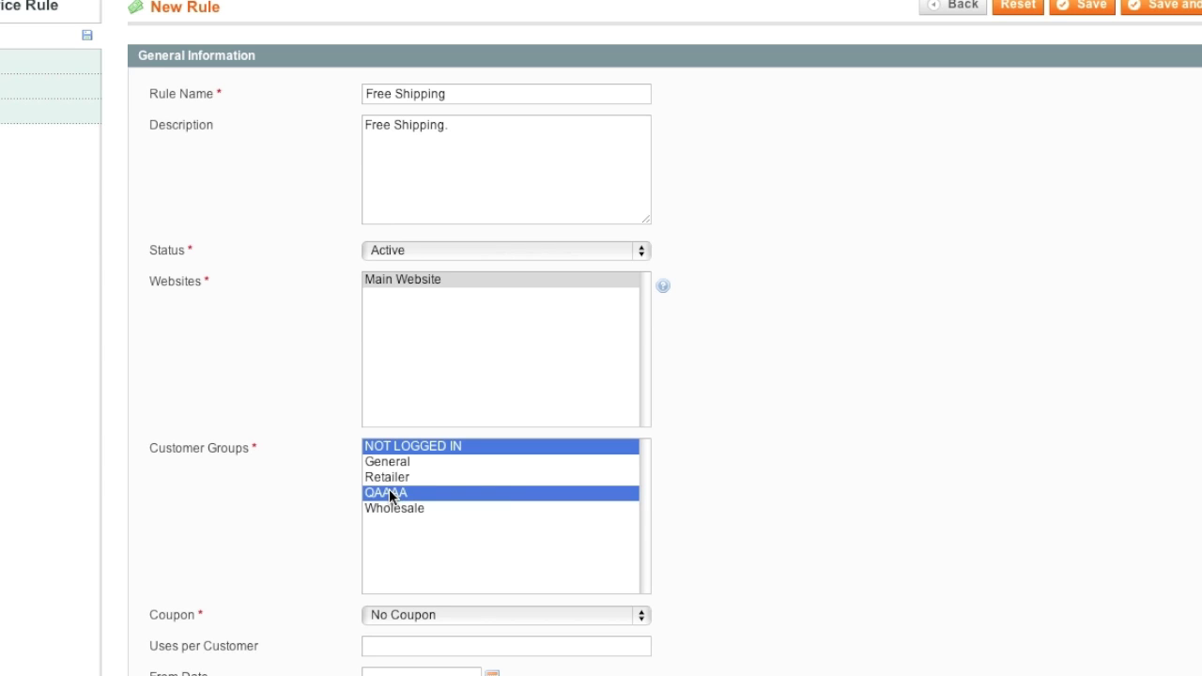
left_click(392, 478, "ctrl")
left_click(394, 464, "ctrl")
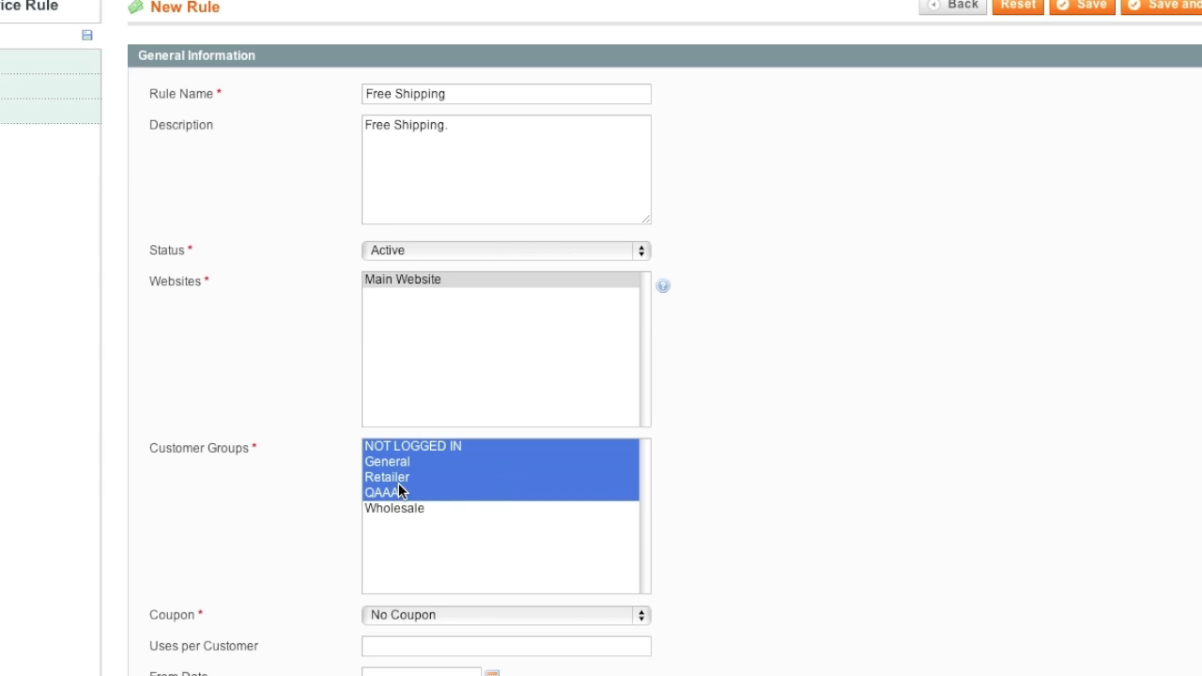
left_click(320, 534)
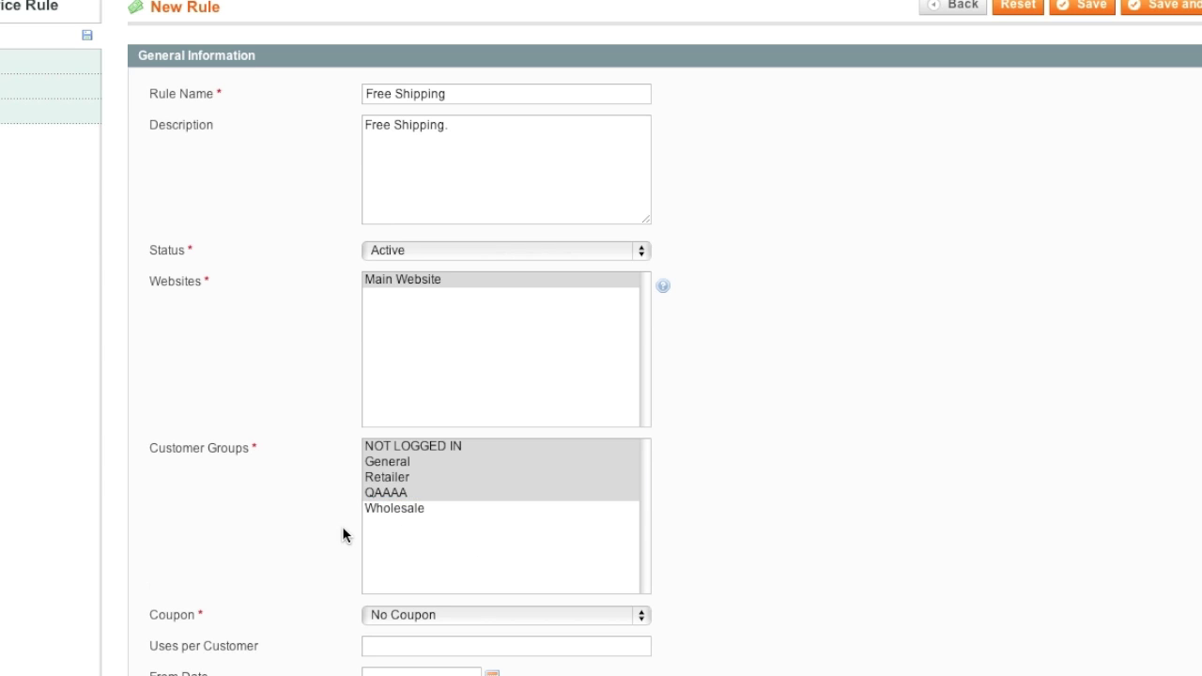
scroll(342, 526, "down", 3)
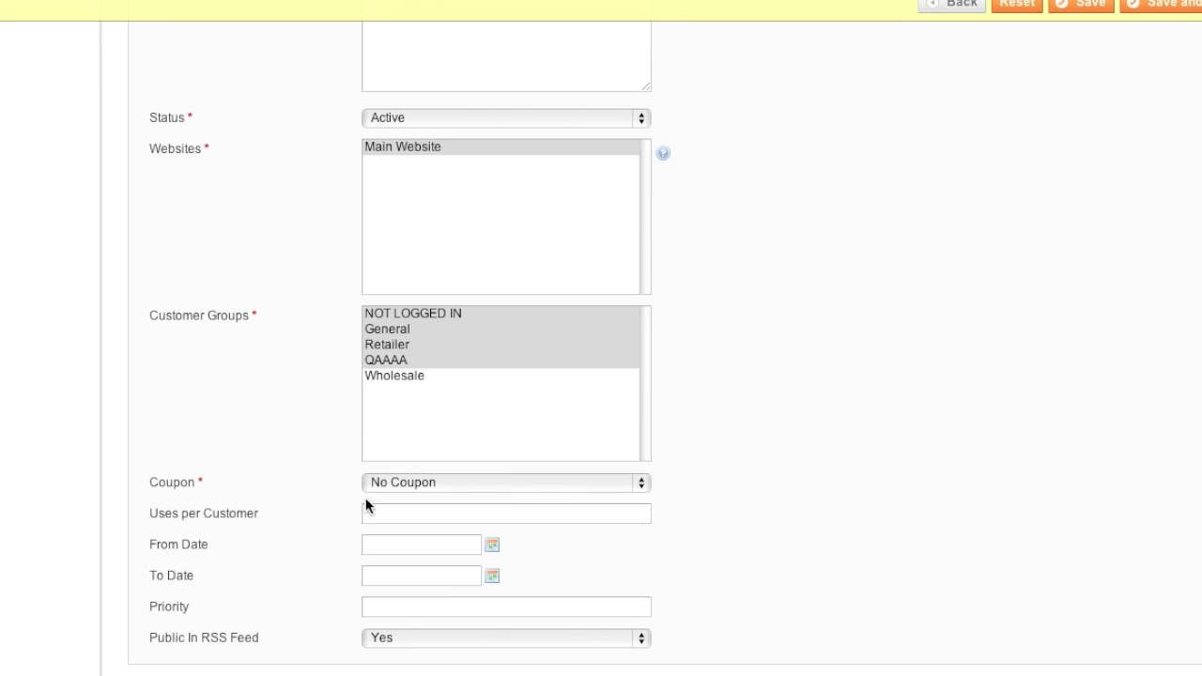
Switch the Coupon setting to Specific Coupon with code 'Free Shipping'.
left_click(426, 484)
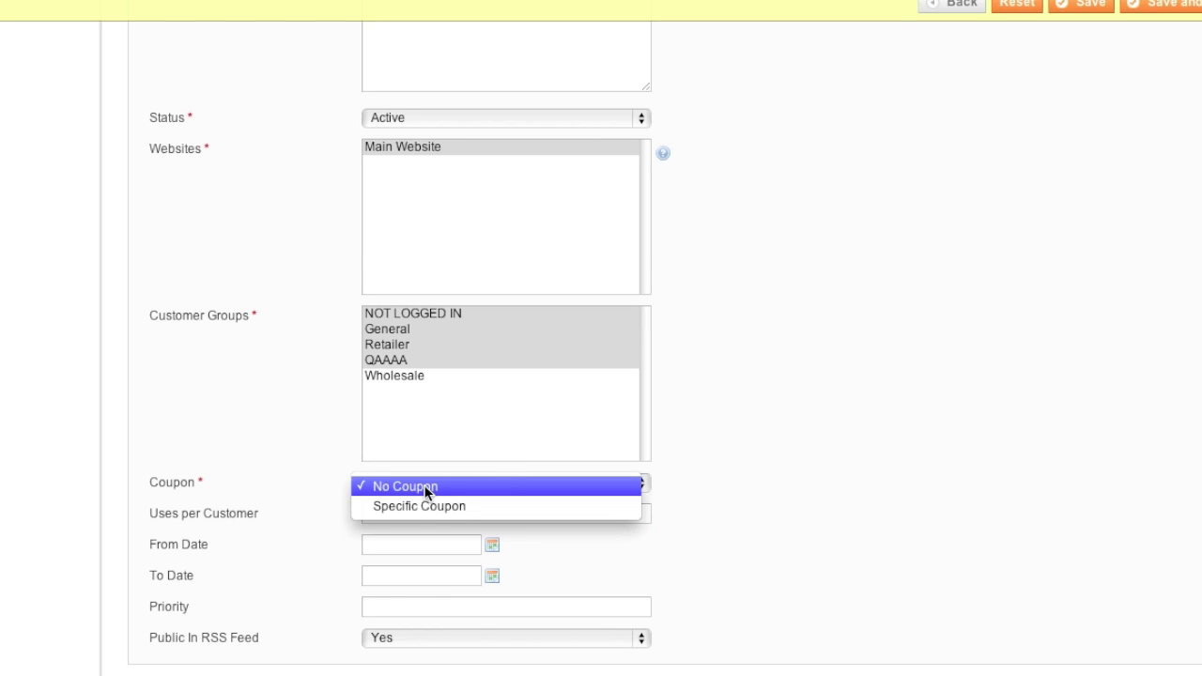
left_click(425, 507)
left_click(404, 512)
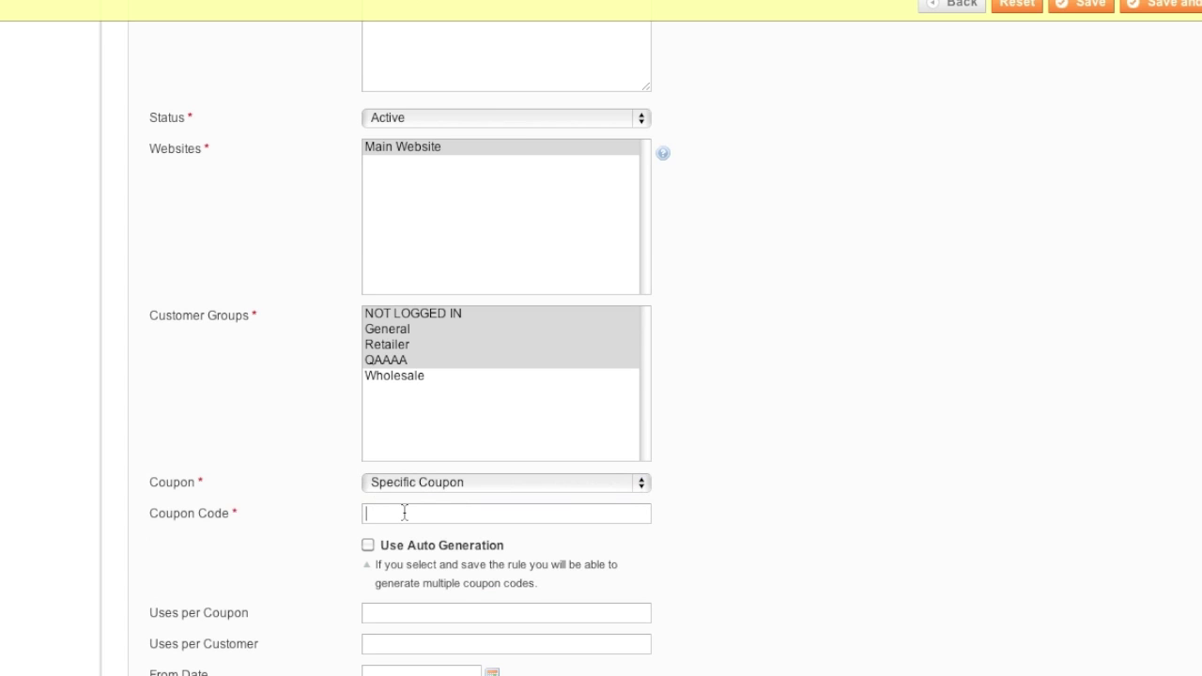
type("Free Shippi")
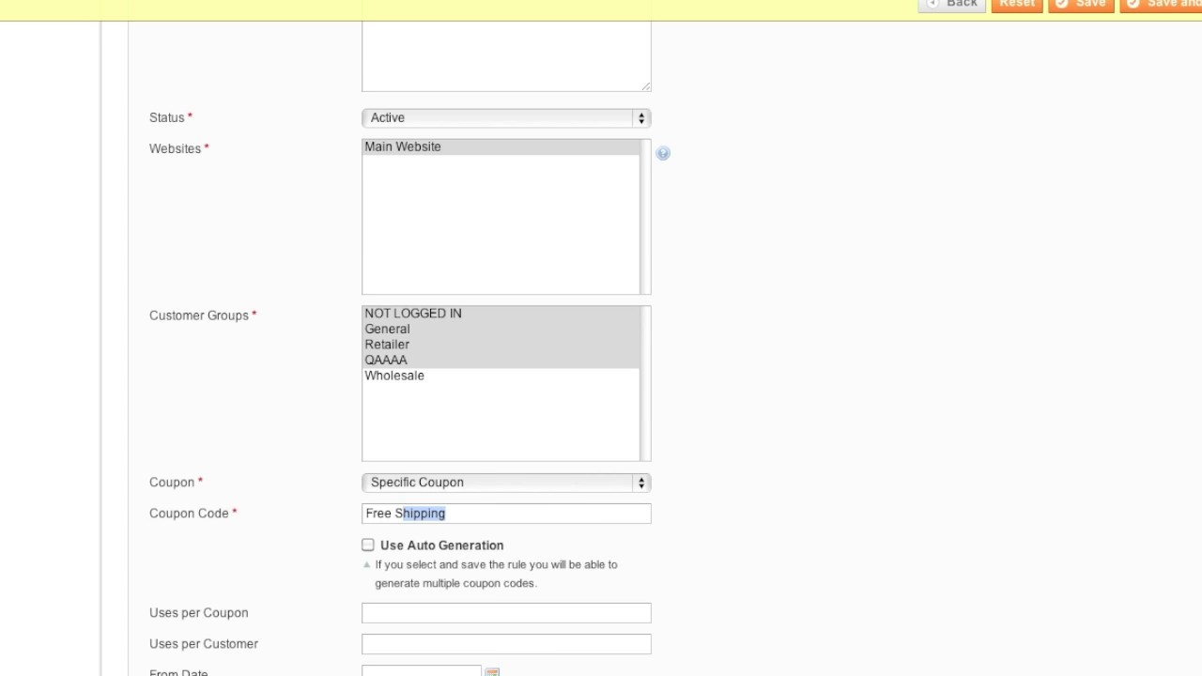
type("ng")
scroll(310, 524, "down", 2)
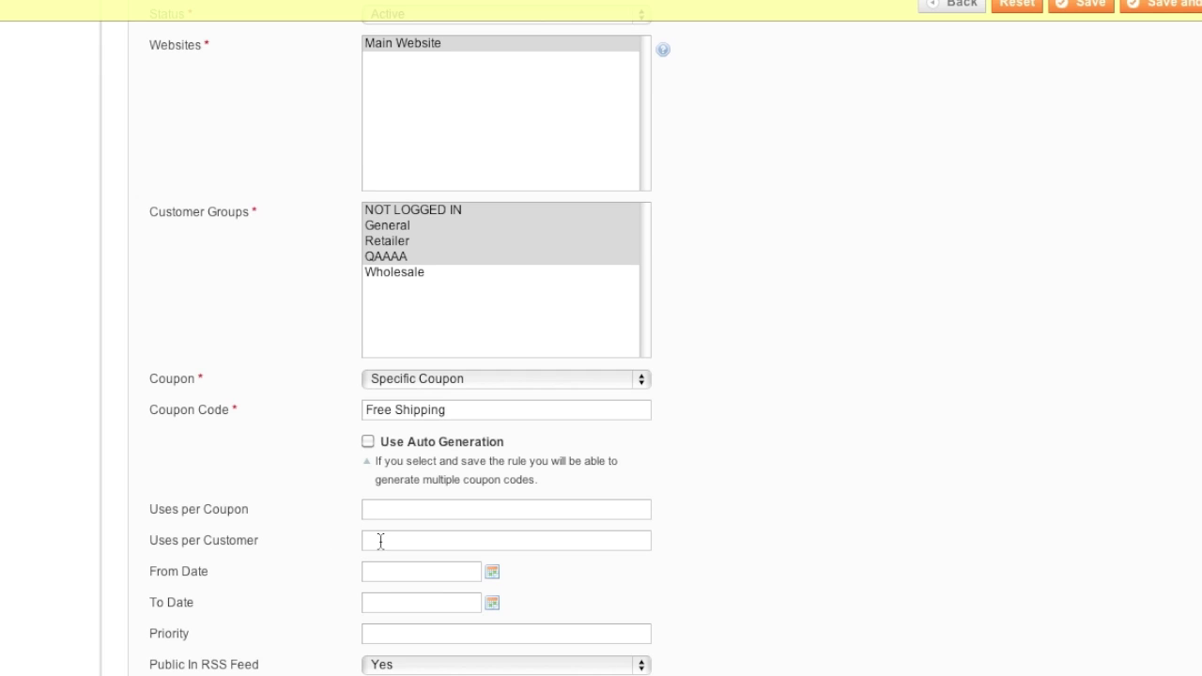
scroll(358, 541, "down", 1)
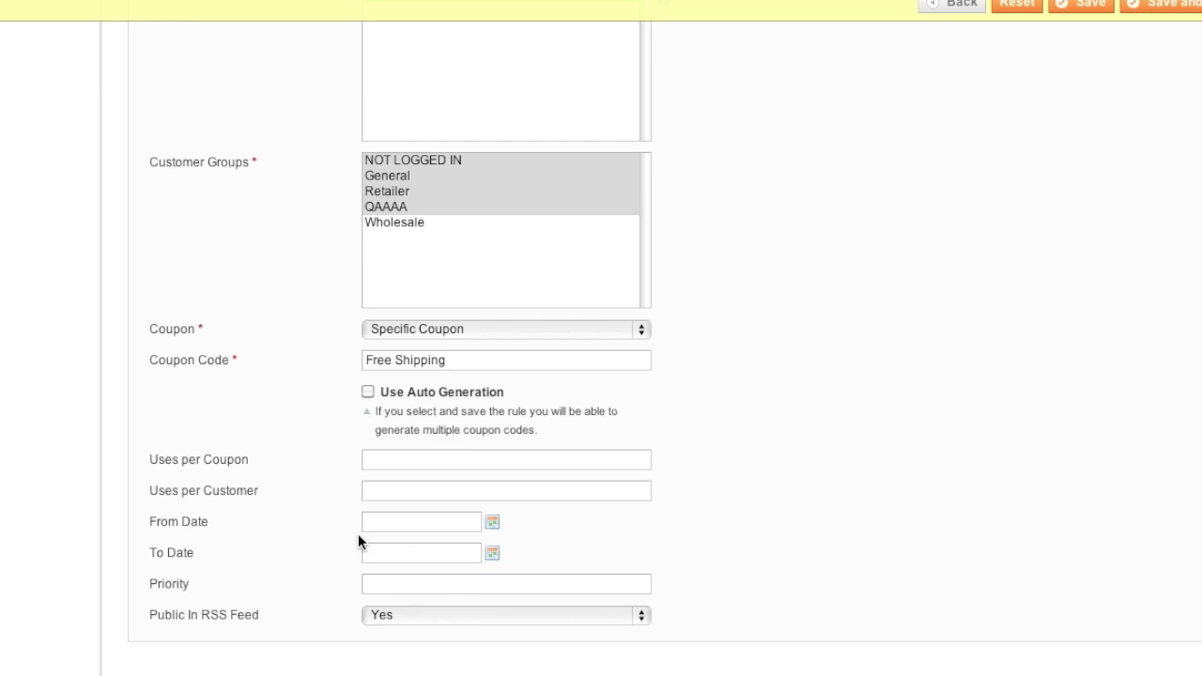
left_click(488, 522)
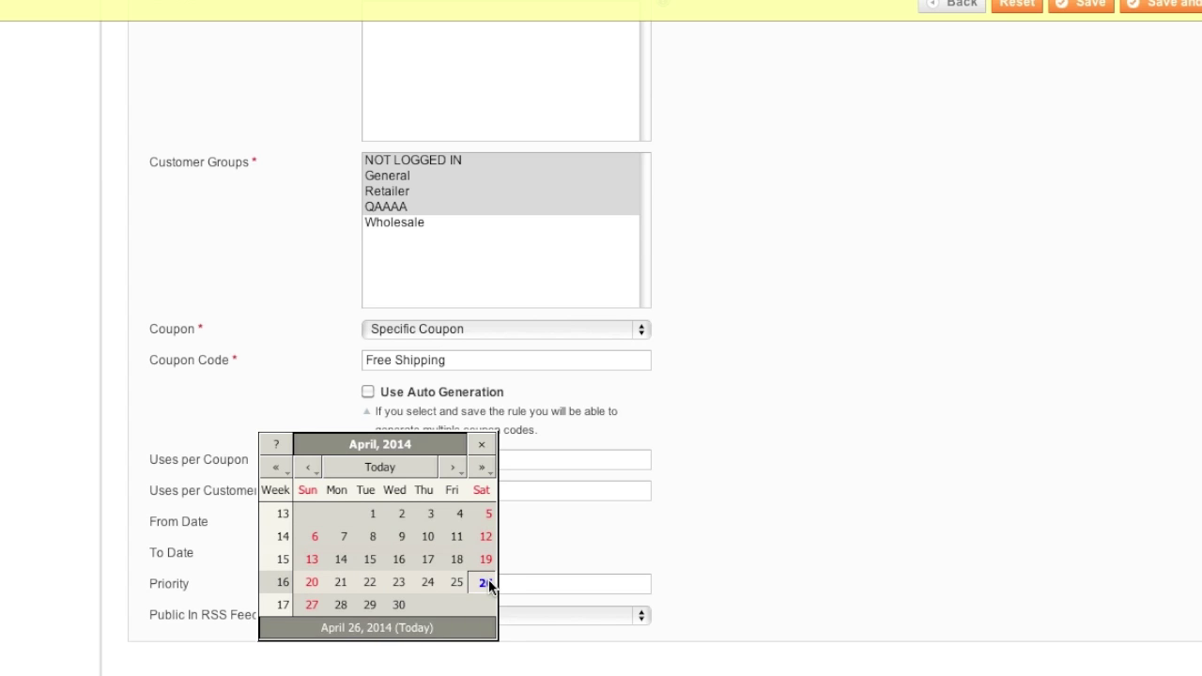
Set the rule's dates from 04/26/2014 to 05/26/2014.
left_click(483, 583)
left_click(490, 554)
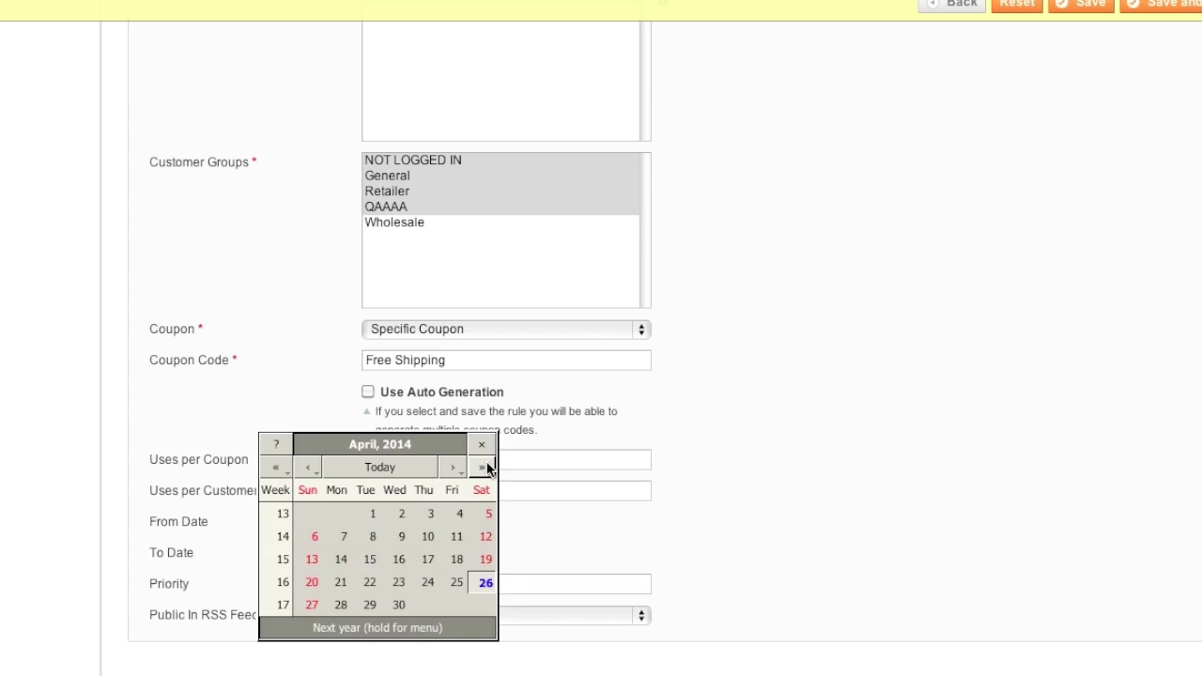
left_click(458, 468)
left_click(334, 610)
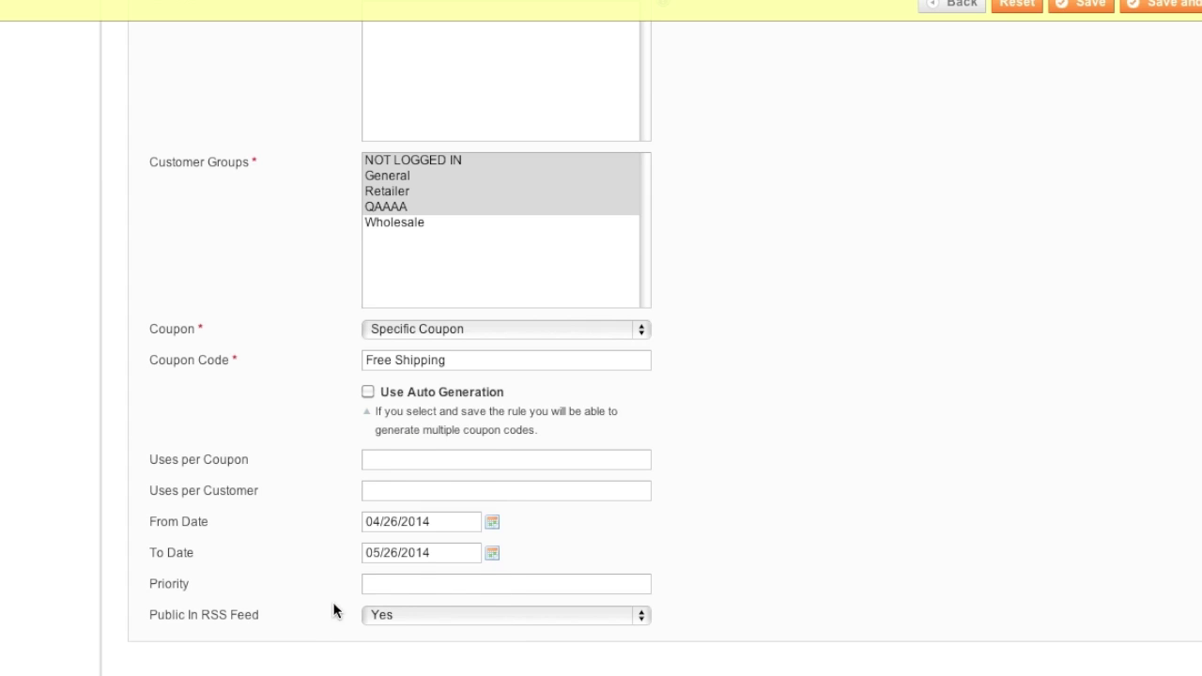
Keep Public In RSS Feed set to Yes.
left_click(390, 617)
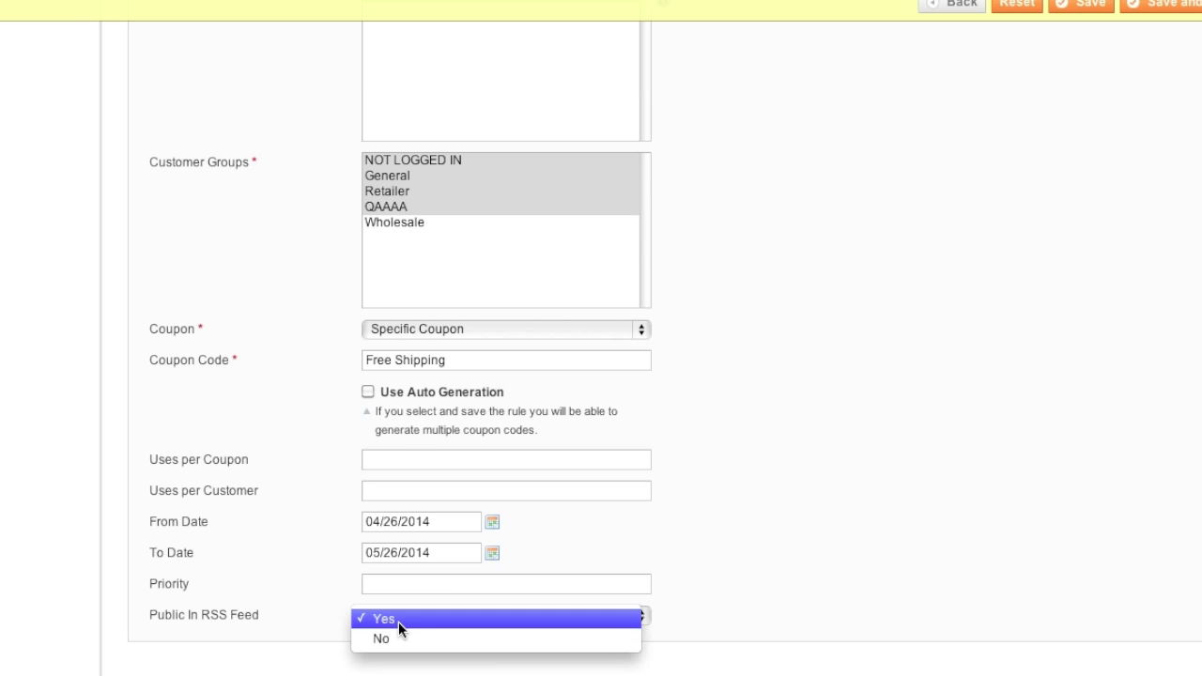
left_click(329, 597)
scroll(330, 597, "up", 5)
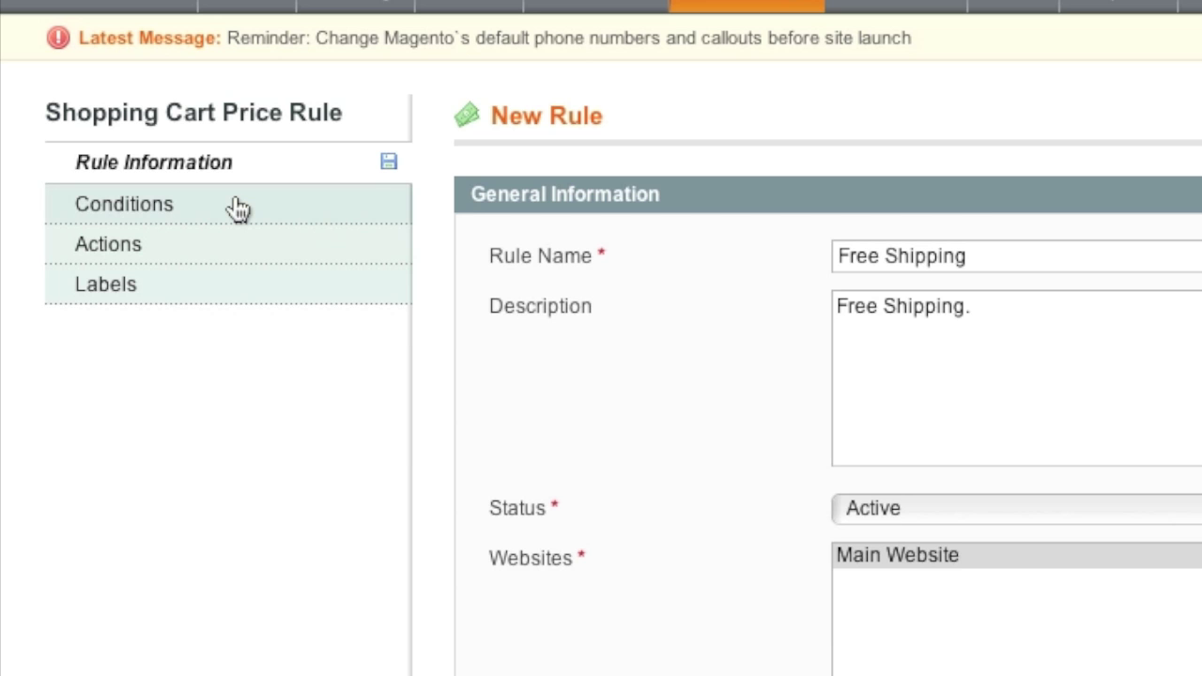
Add a Shipping Method condition limited to [flatrate] Fixed.
left_click(236, 207)
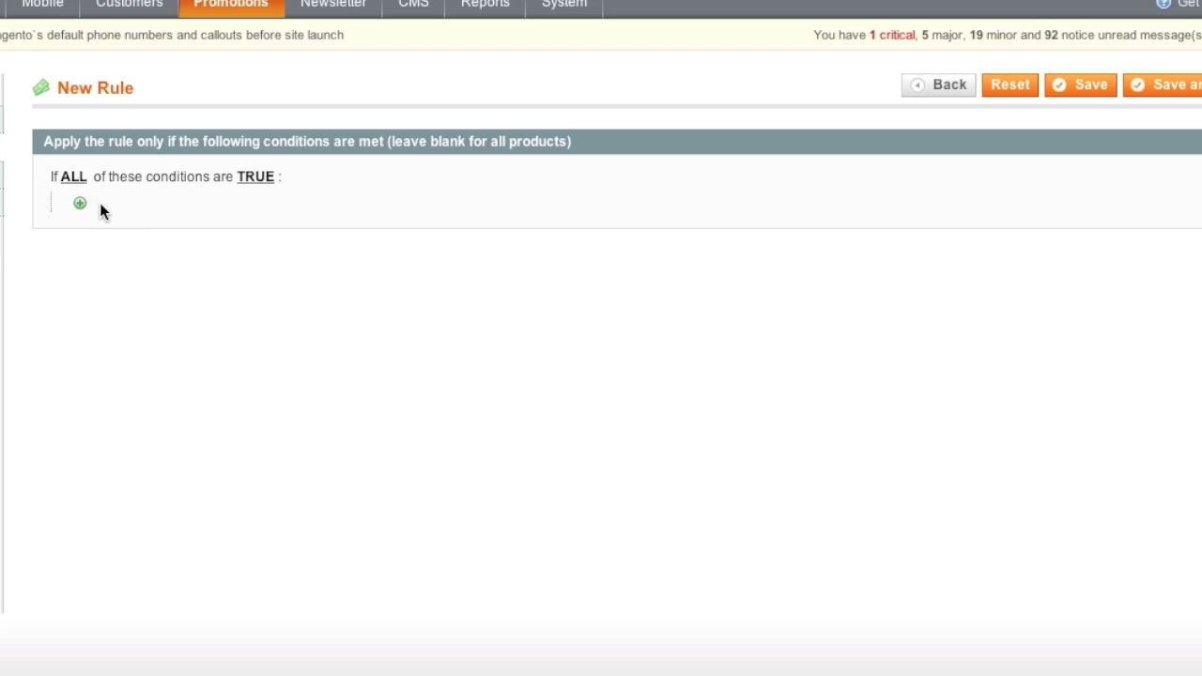
left_click(80, 204)
left_click(168, 208)
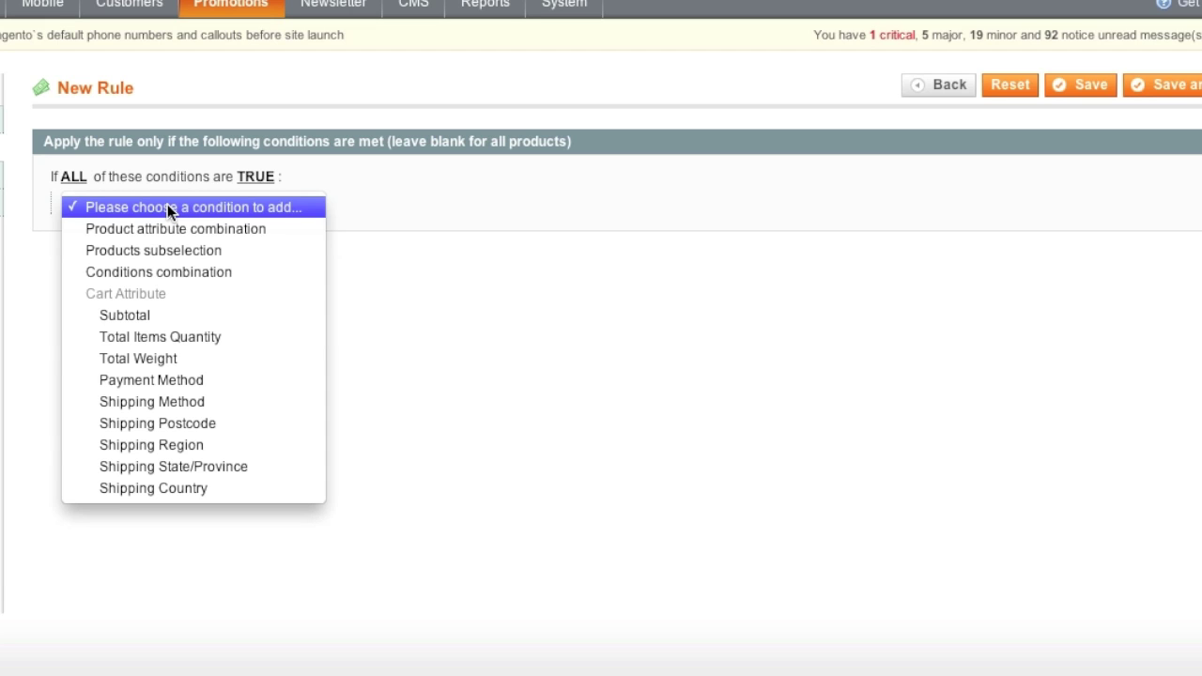
left_click(178, 402)
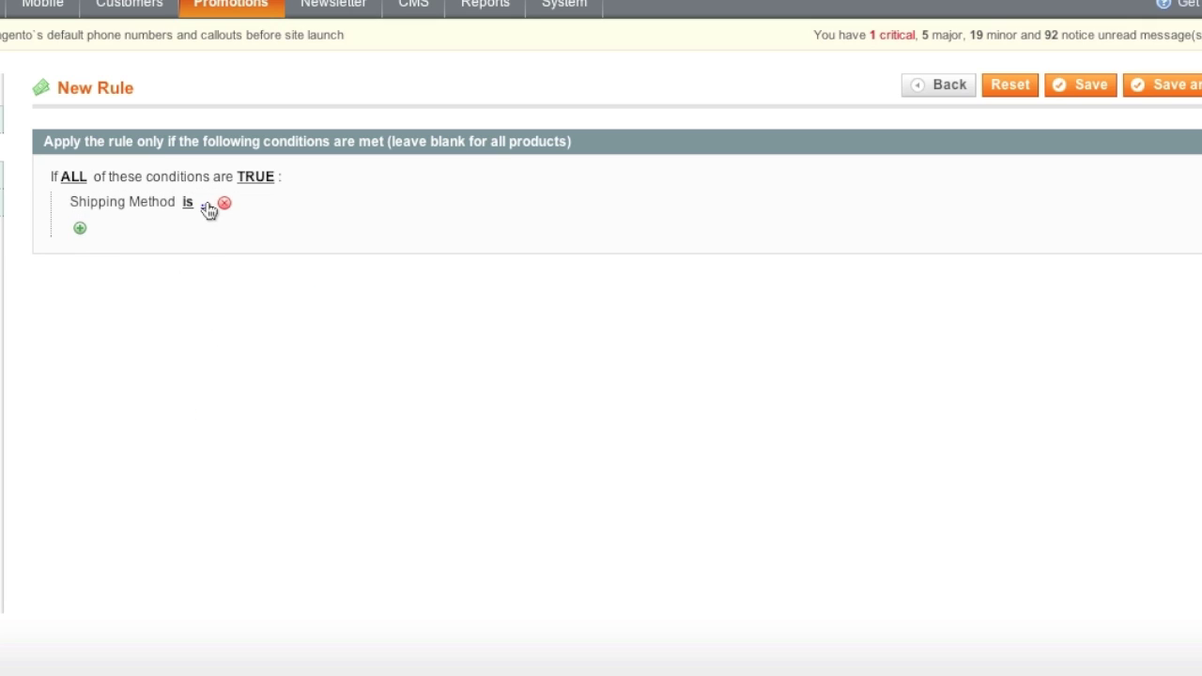
left_click(206, 204)
left_click(276, 204)
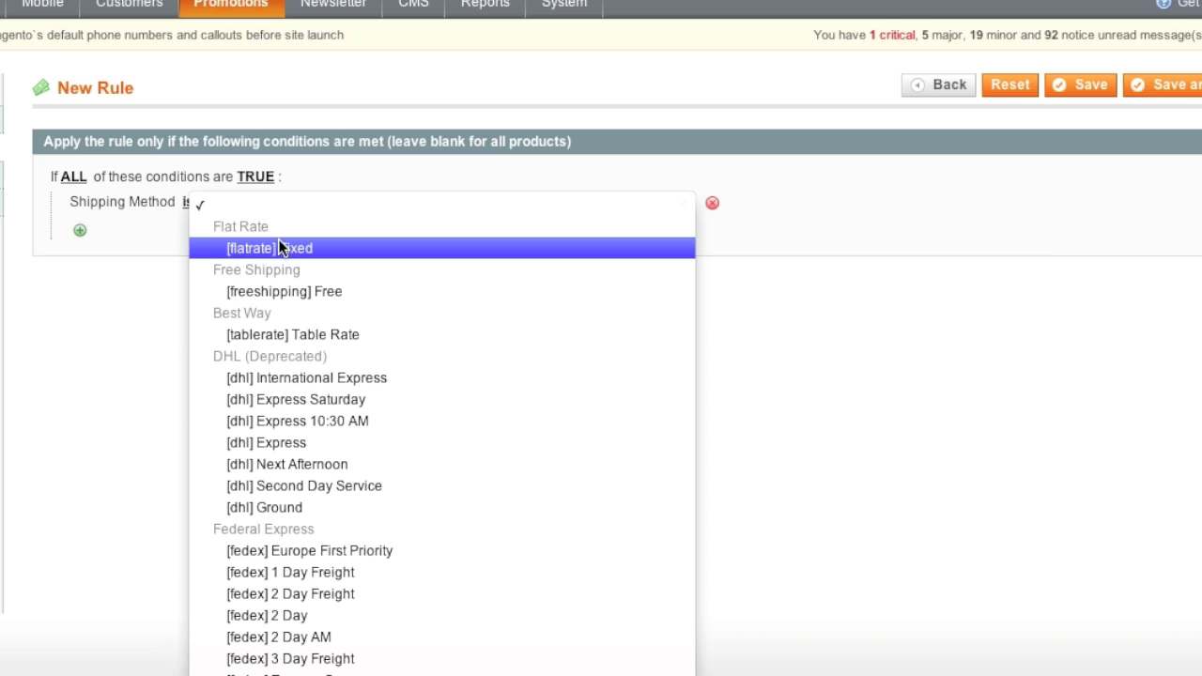
left_click(279, 245)
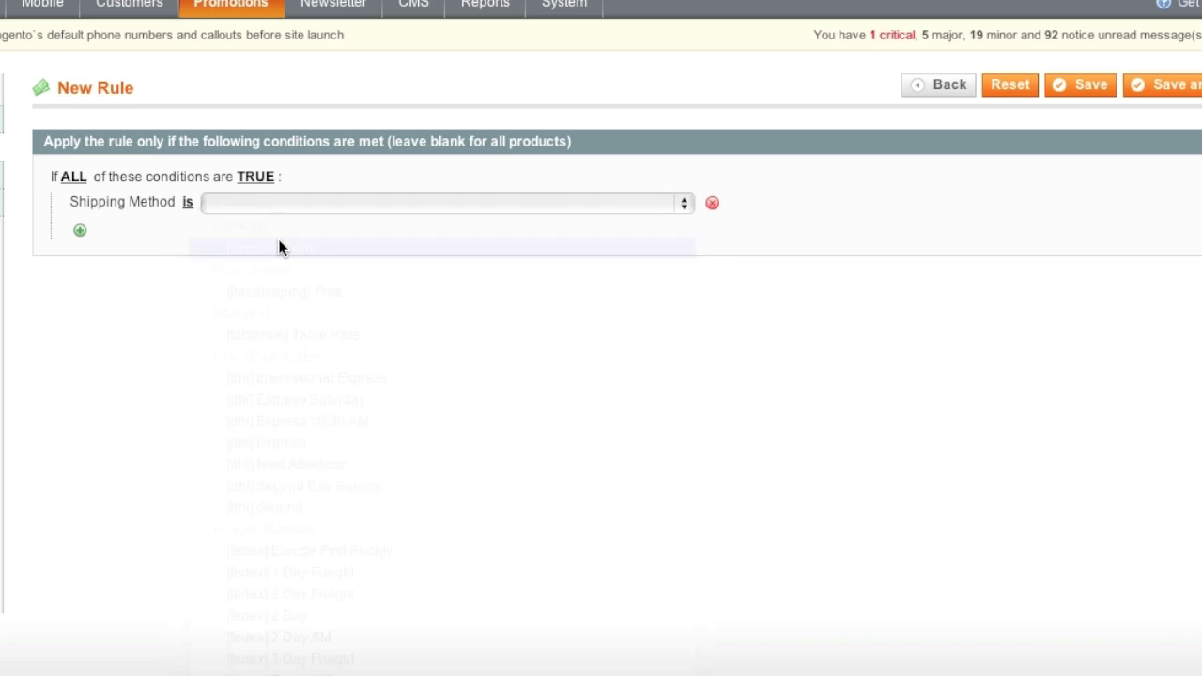
Add a Shipping Country condition set to United States.
left_click(80, 231)
left_click(136, 228)
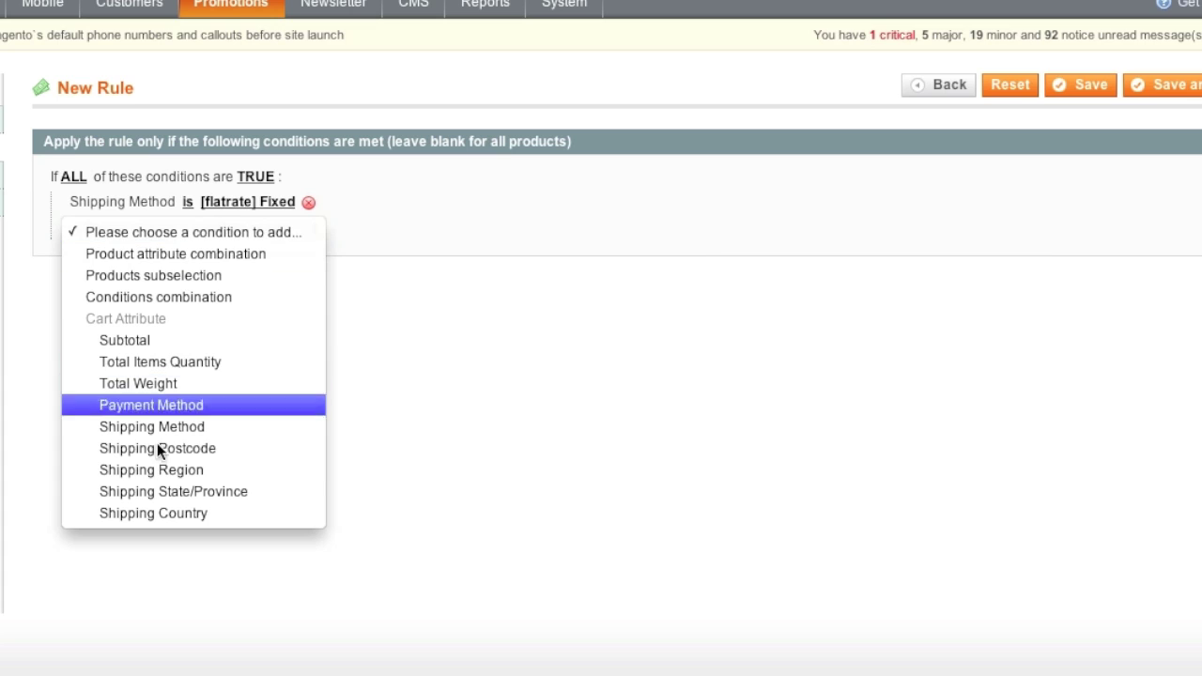
left_click(186, 507)
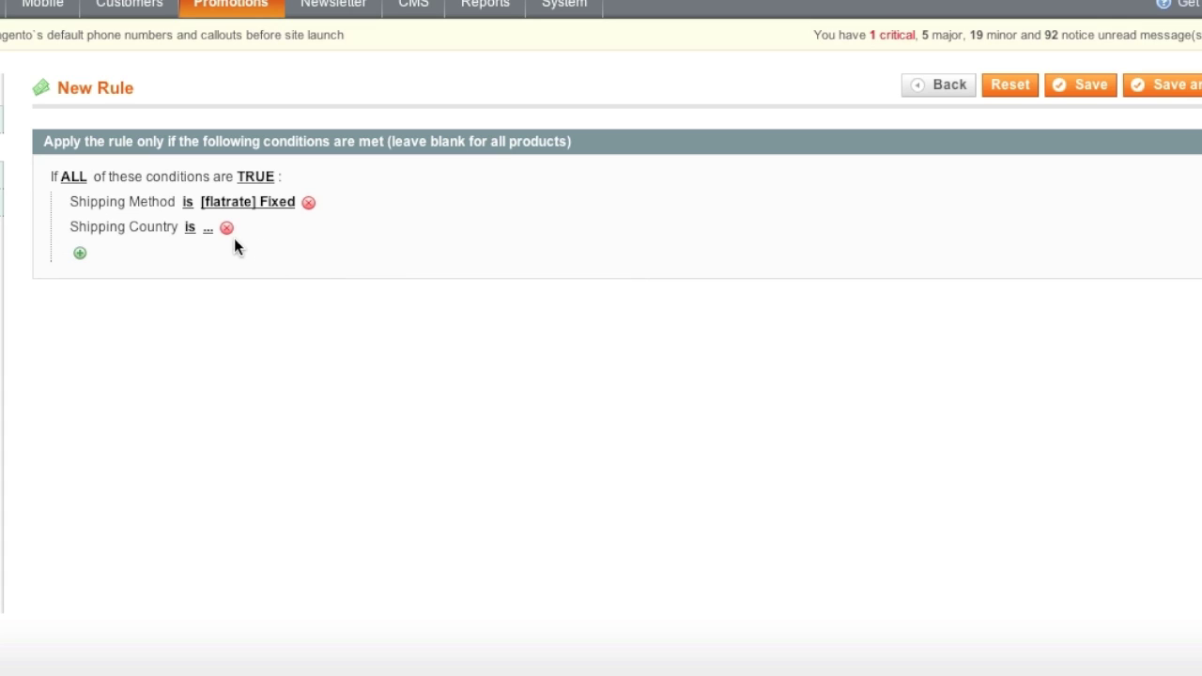
left_click(212, 235)
left_click(294, 230)
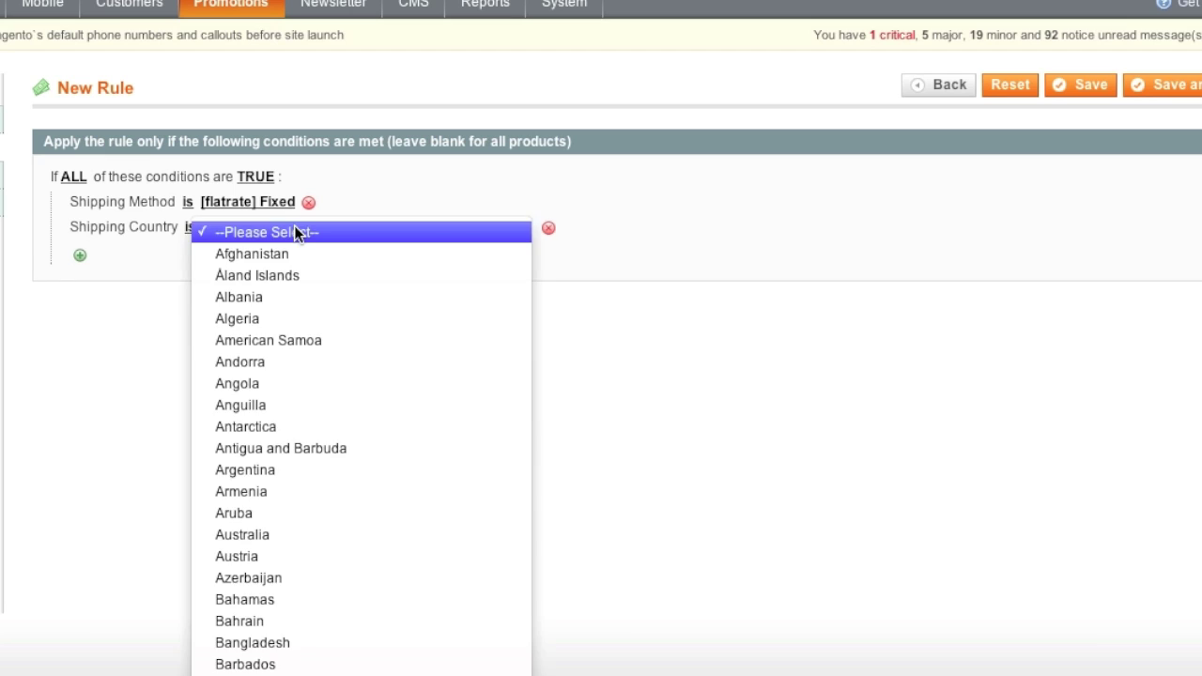
scroll(362, 406, "down", 20)
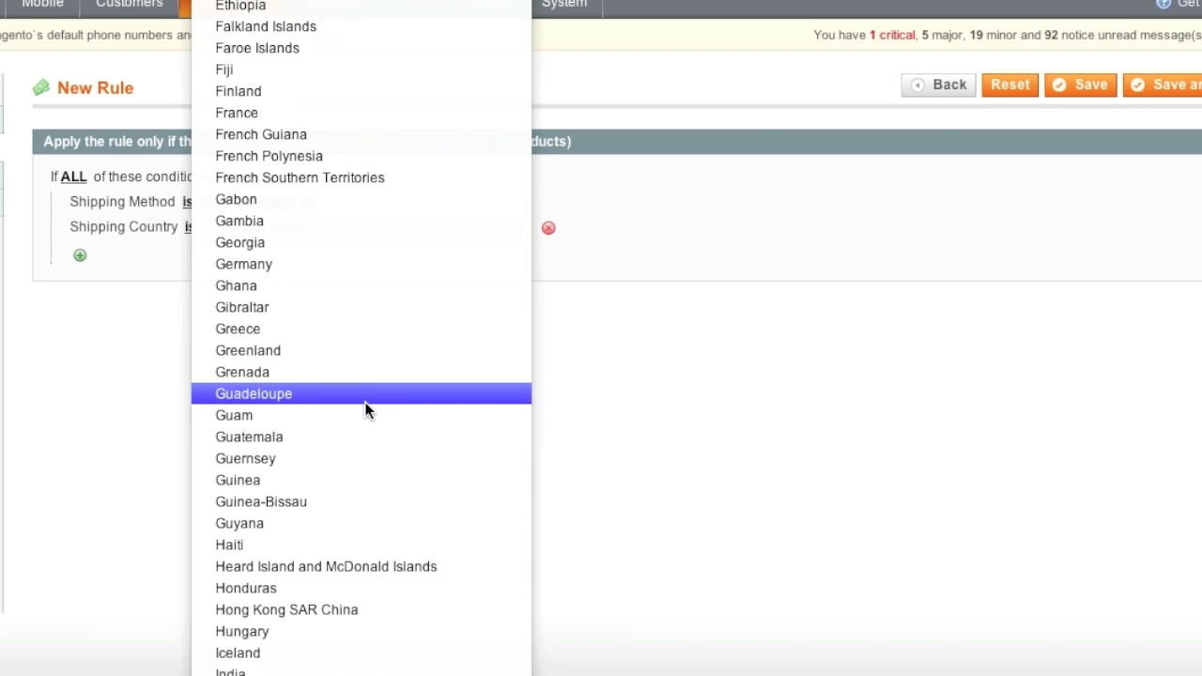
scroll(367, 407, "down", 20)
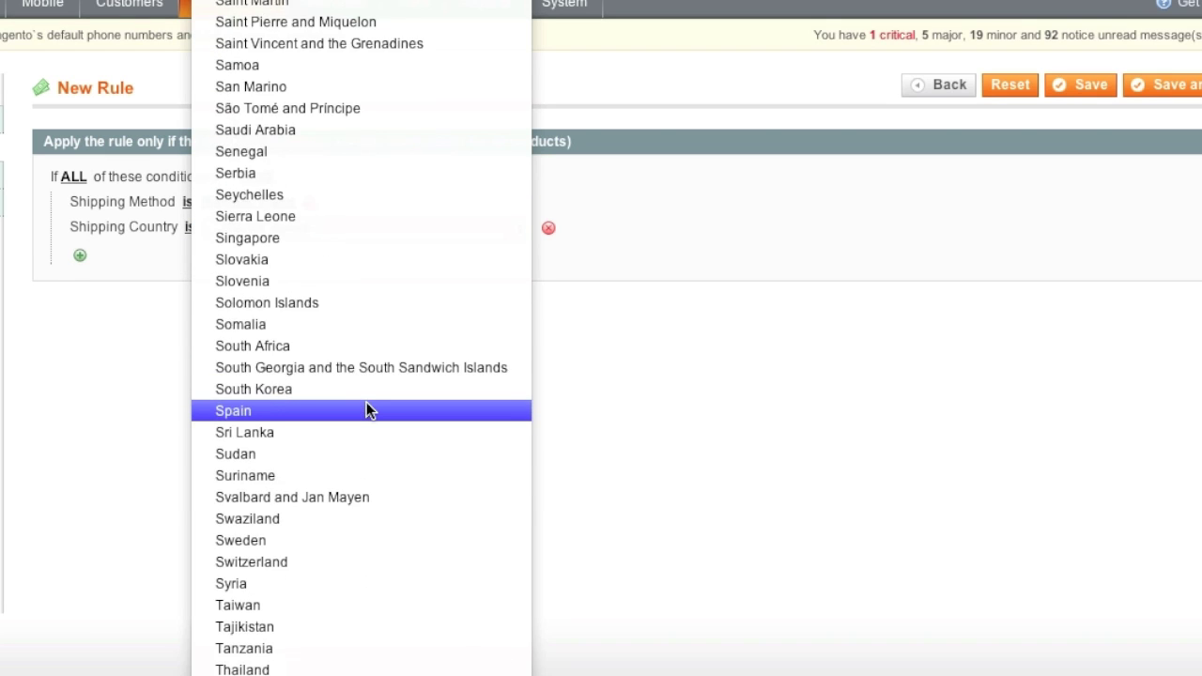
scroll(367, 404, "down", 3)
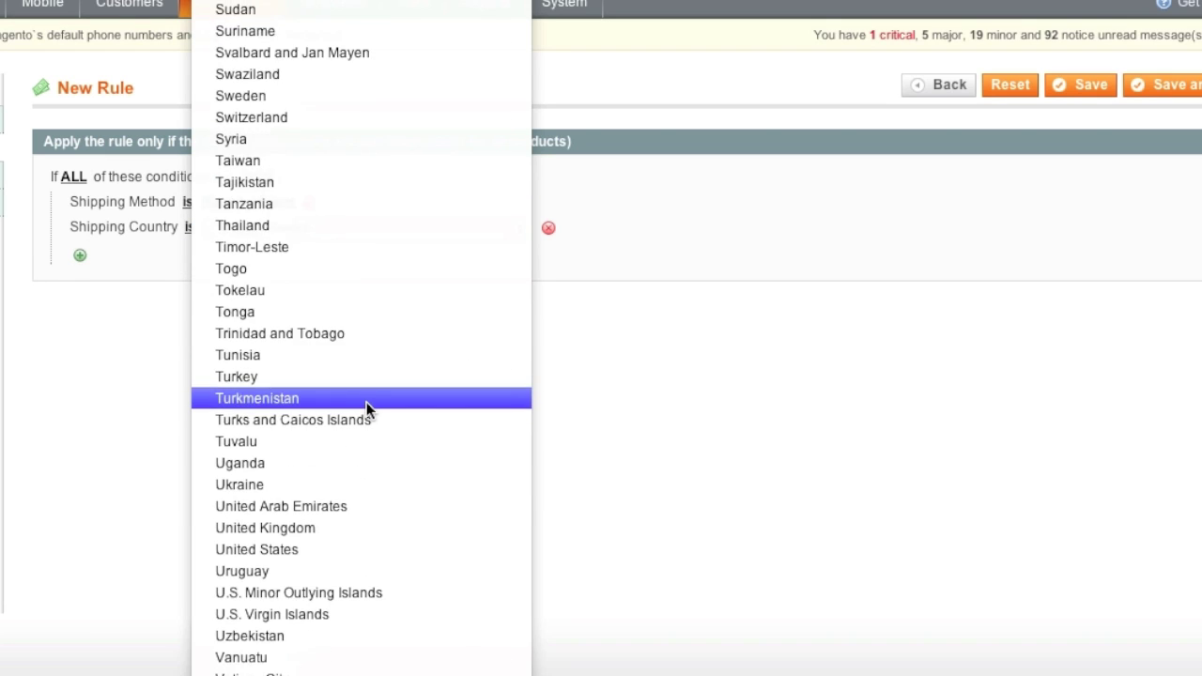
left_click(353, 551)
left_click(258, 272)
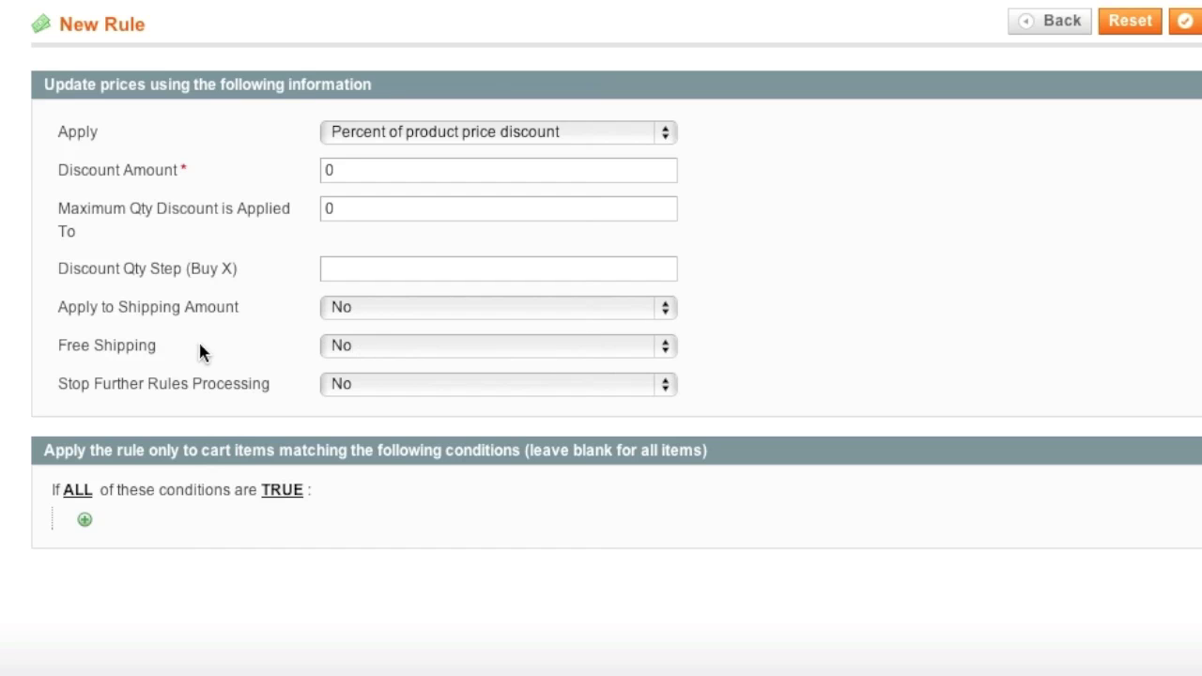
Set the Free Shipping action to 'For matching items only', adding no cart item conditions.
left_click(367, 352)
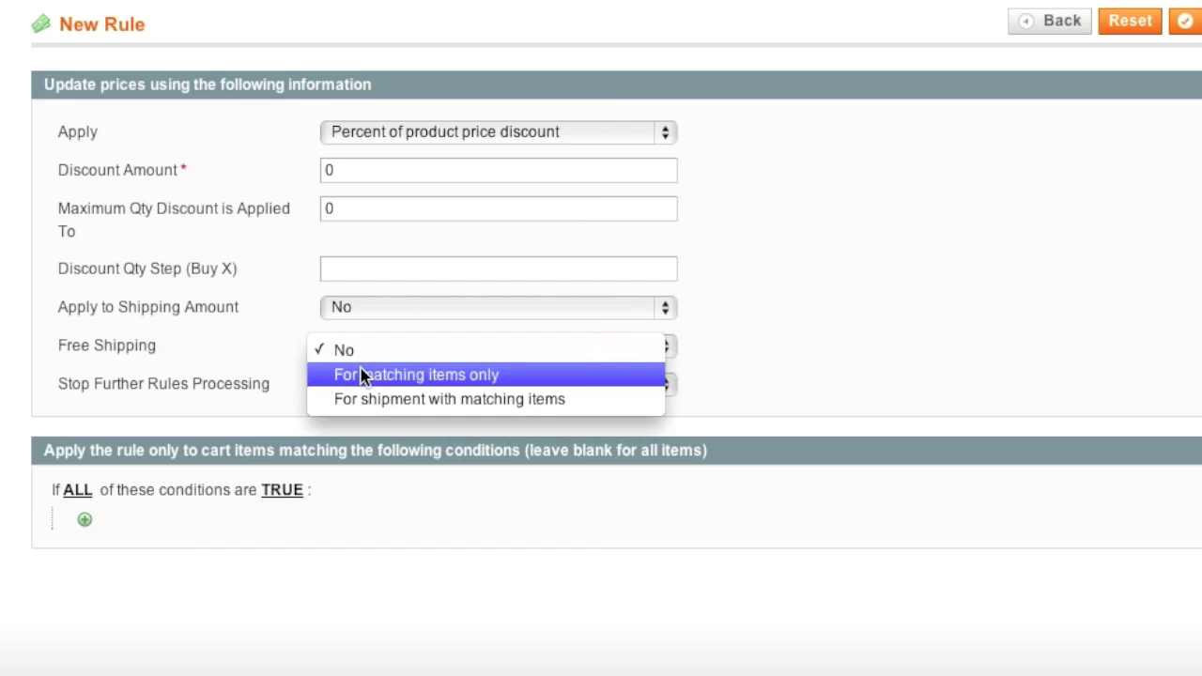
left_click(394, 376)
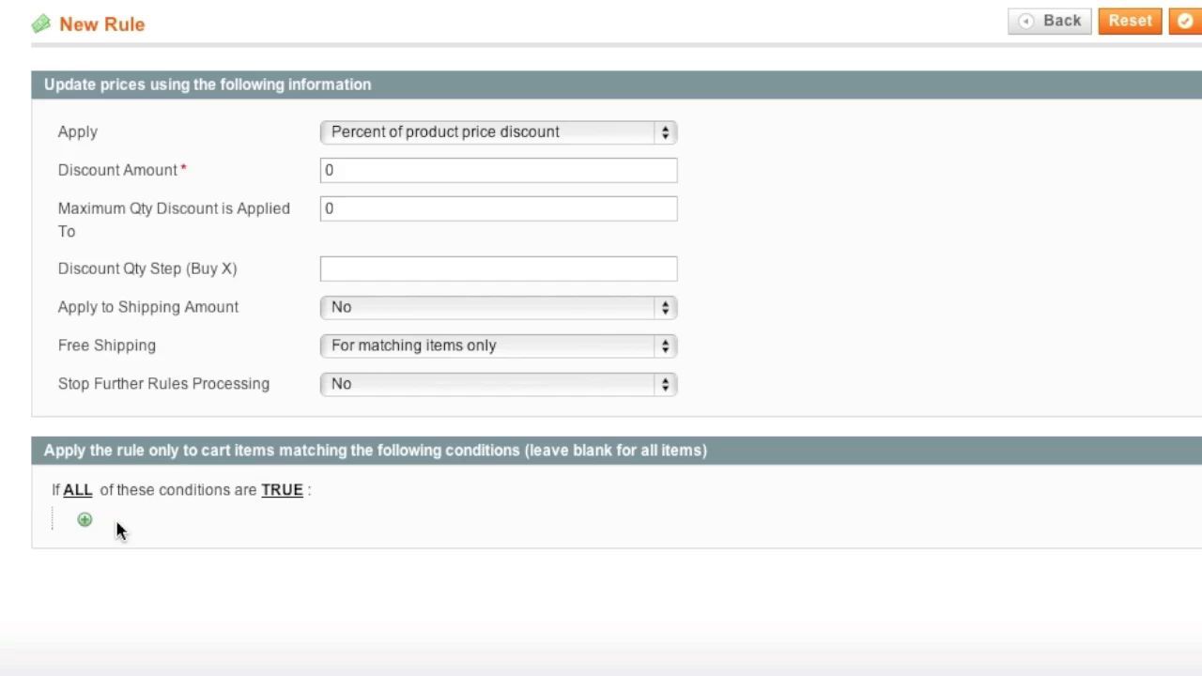
left_click(84, 525)
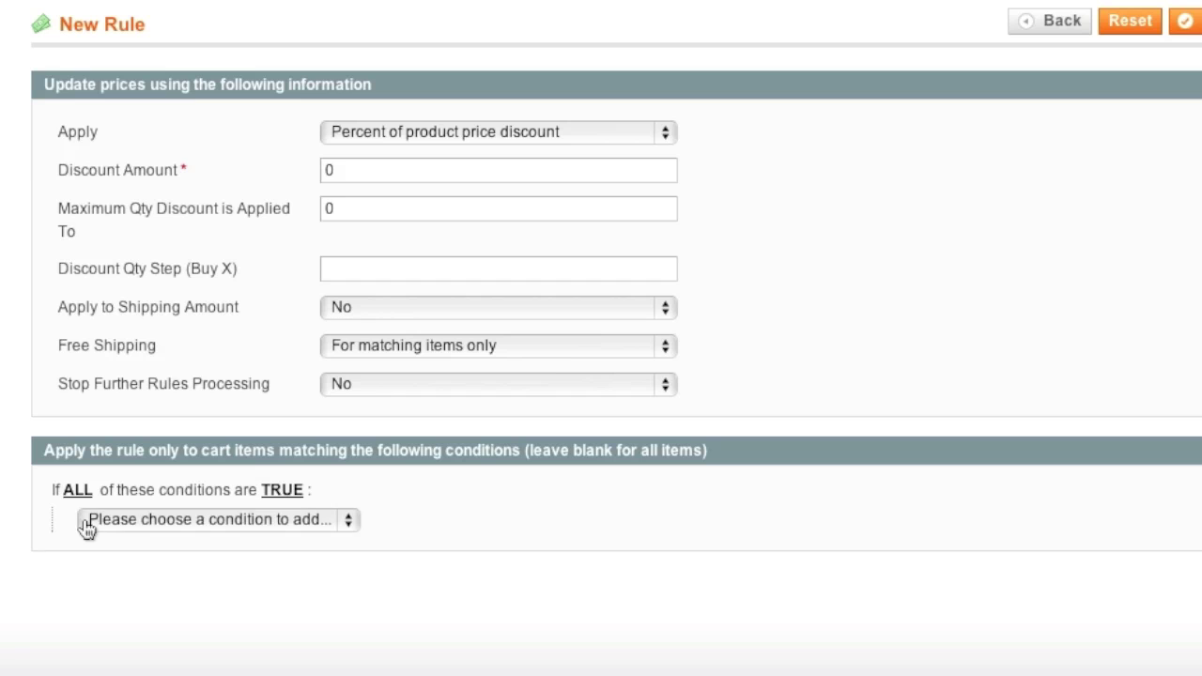
left_click(156, 526)
scroll(253, 572, "down", 1)
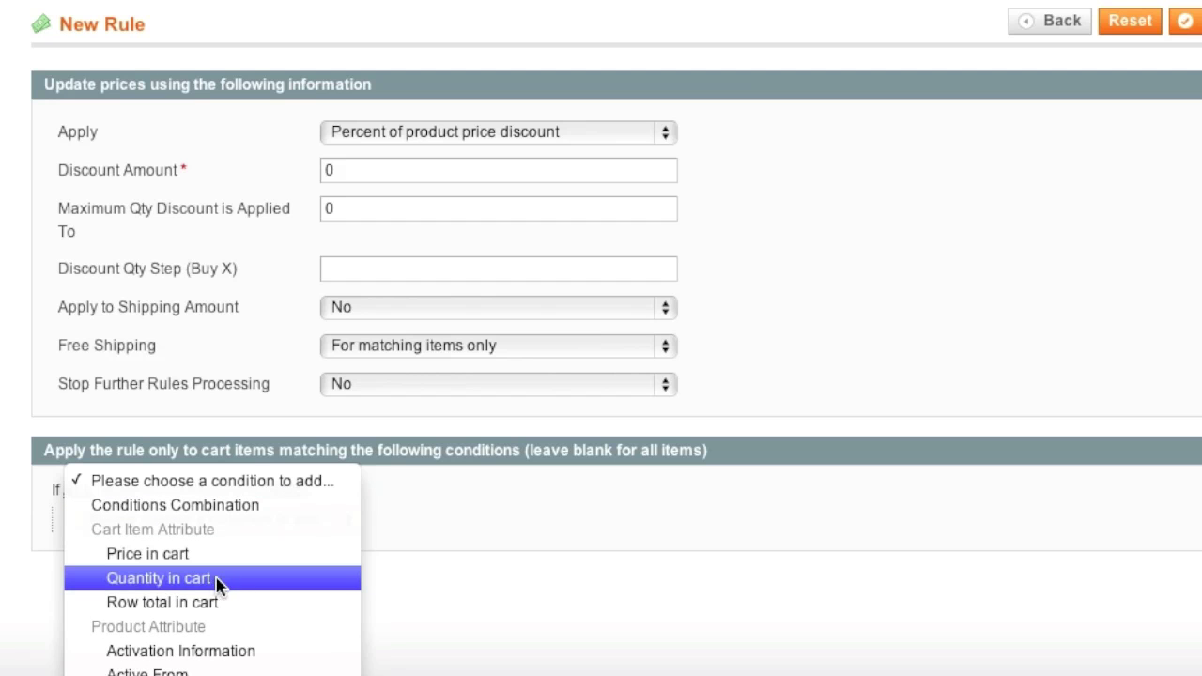
scroll(250, 599, "down", 2)
scroll(254, 595, "down", 6)
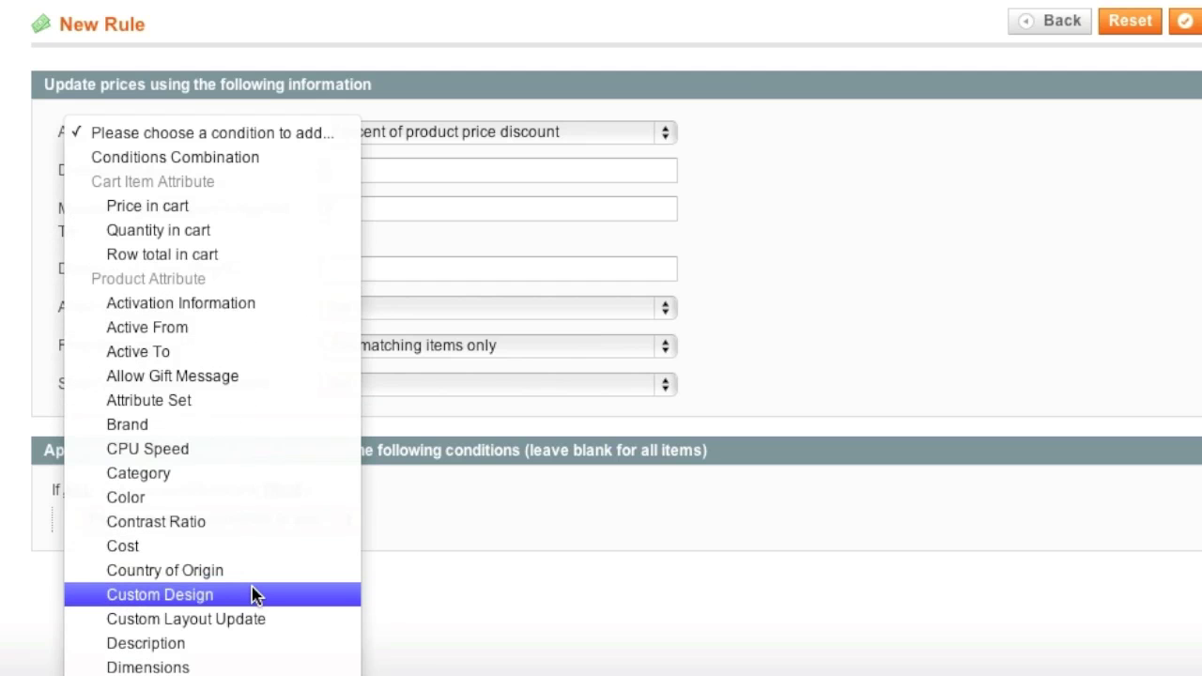
scroll(244, 578, "down", 5)
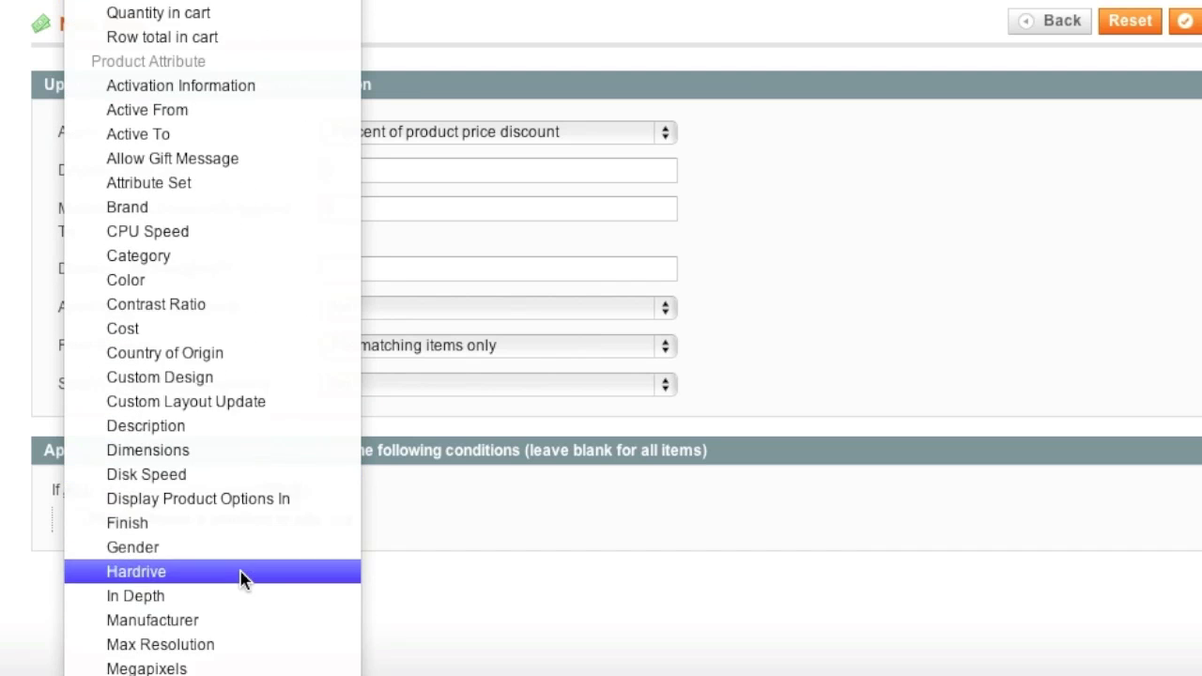
scroll(242, 579, "down", 4)
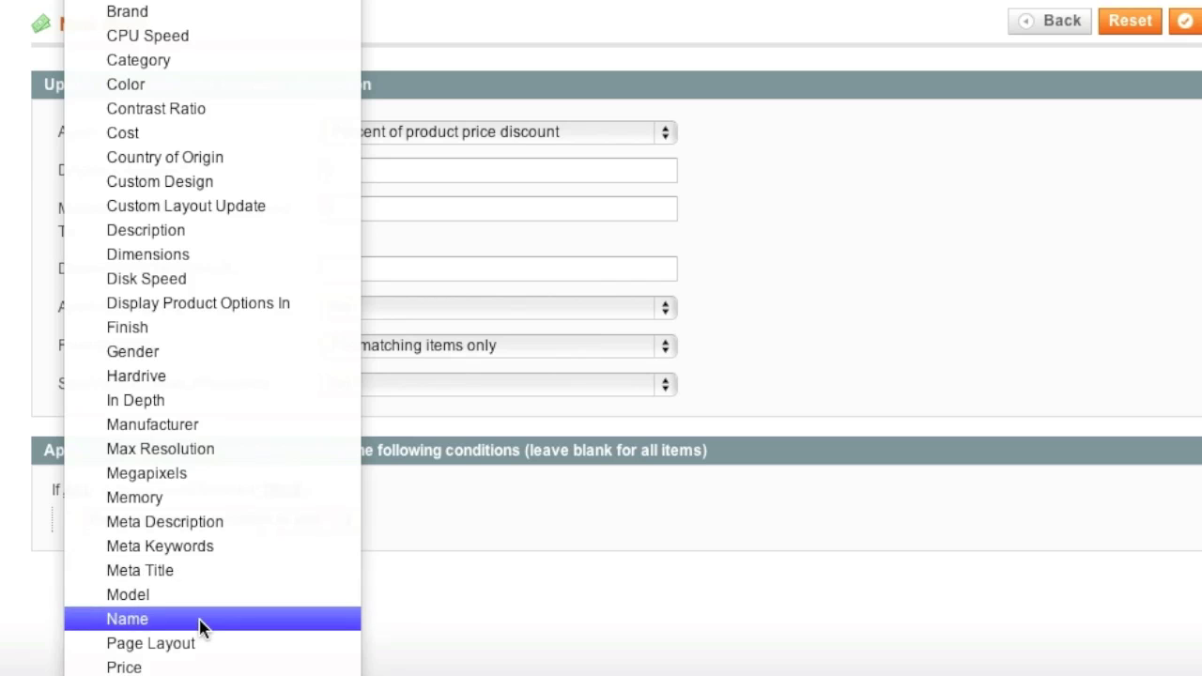
left_click(534, 554)
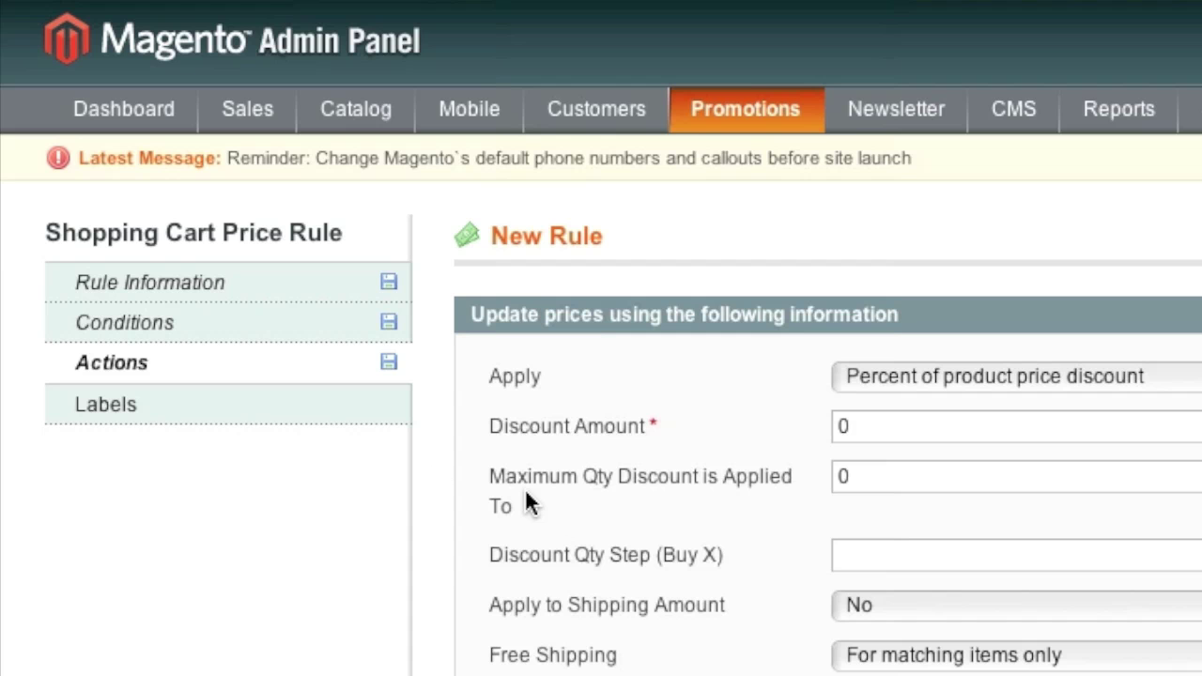
Give the rule the default label 'Free Shipping Coupon' and save it.
left_click(340, 423)
left_click(514, 166)
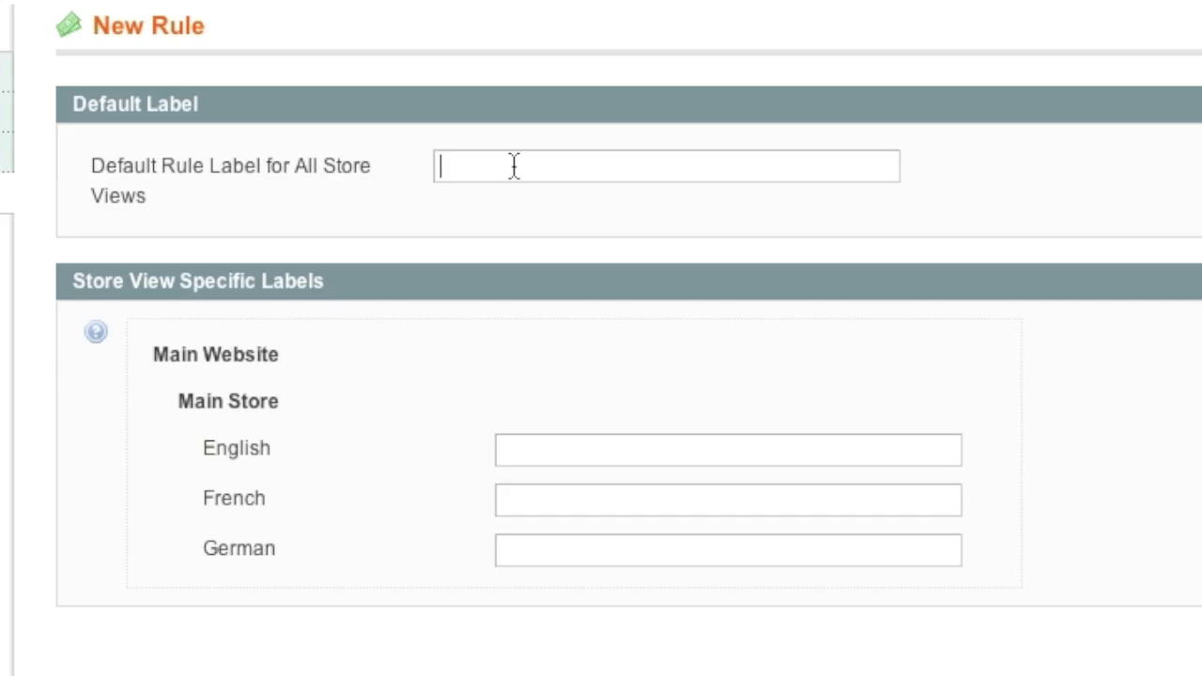
type("Free Shipping Coupon")
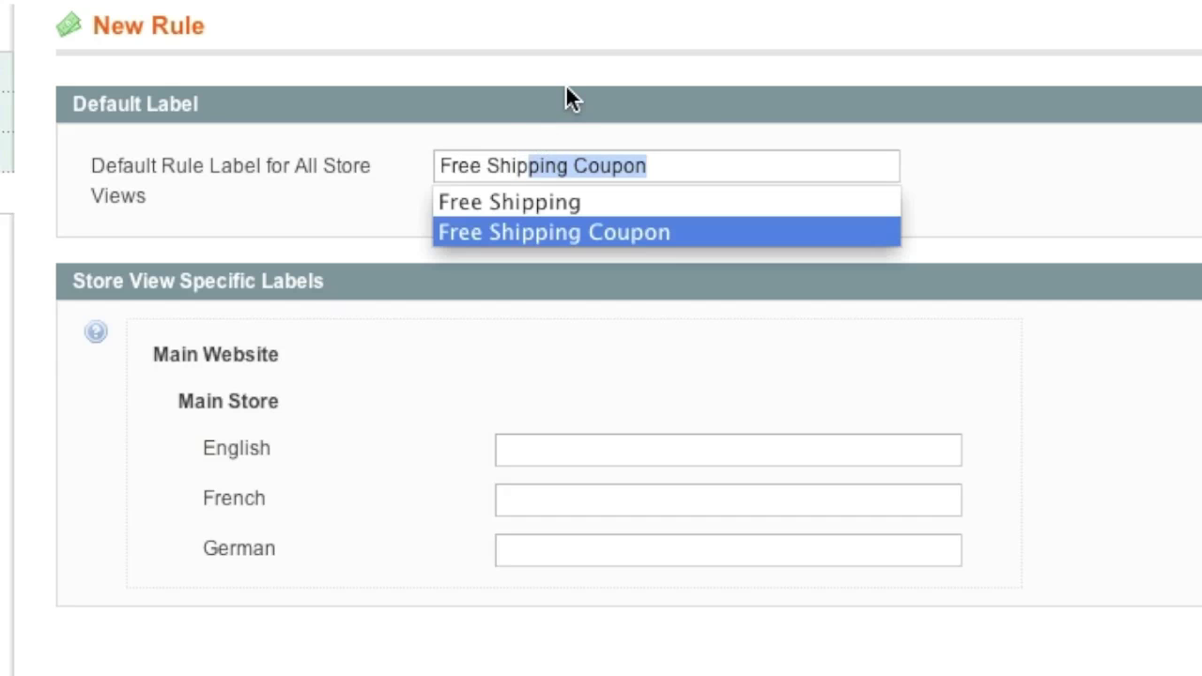
key("Return")
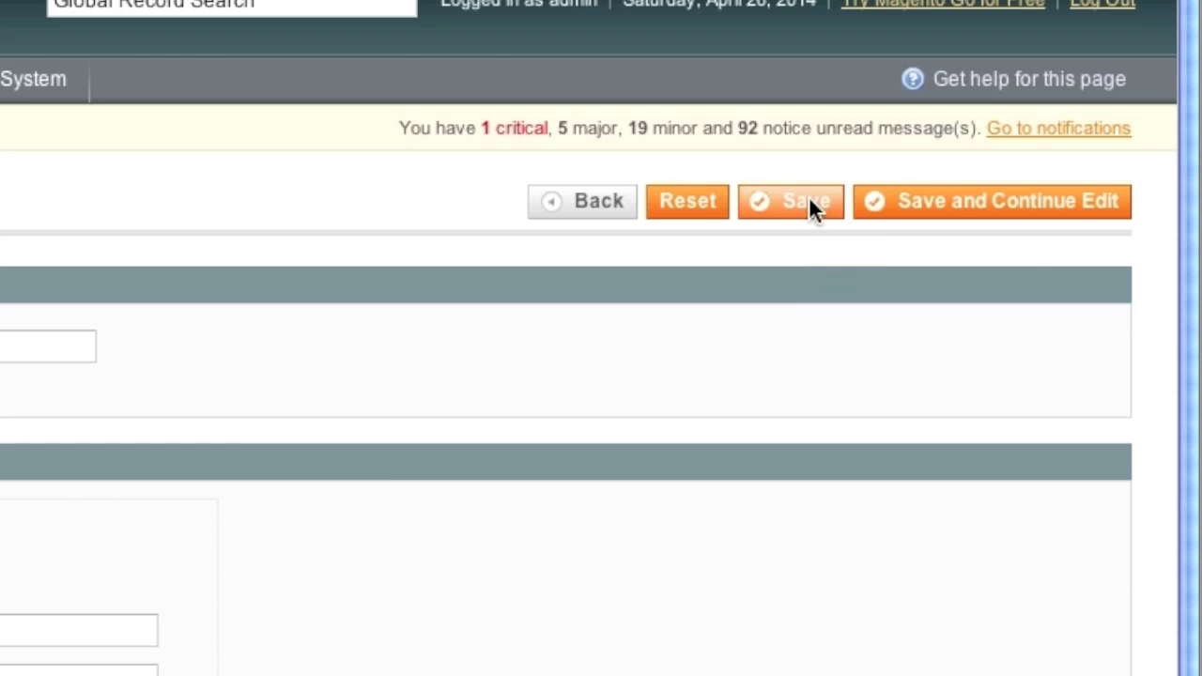
left_click(810, 207)
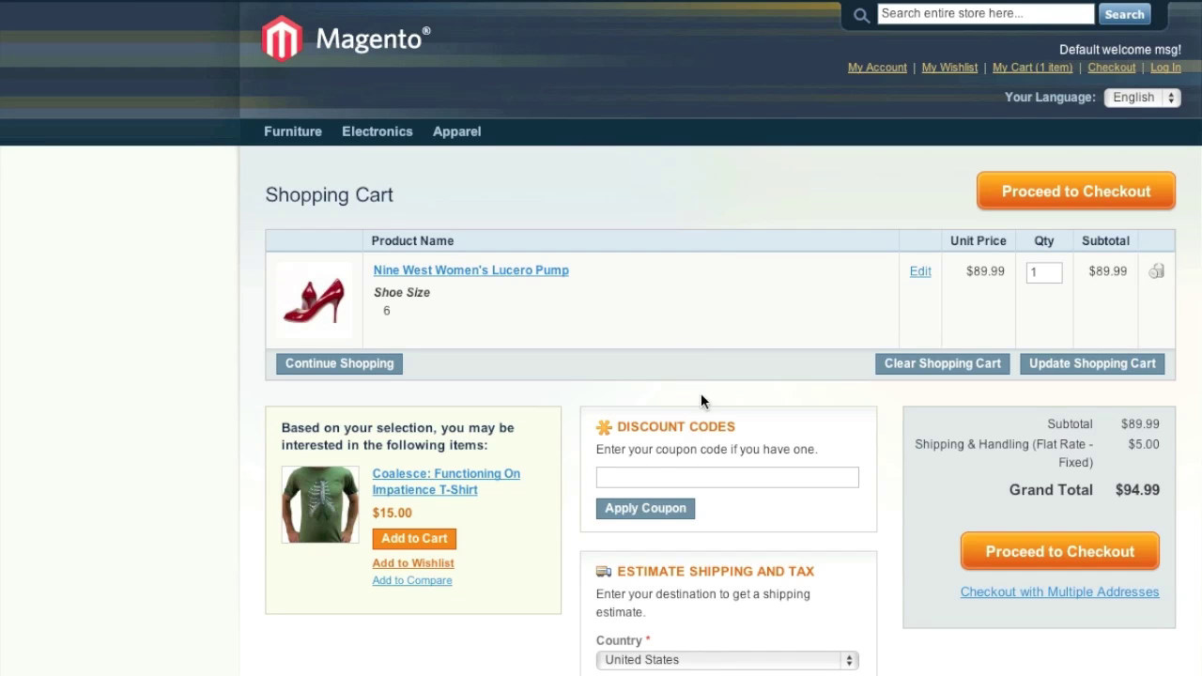
Apply coupon 'Free Shipping' in the cart and confirm shipping is $0.00, total $89.99.
left_click(647, 479)
type("Fre")
key("Return")
key("Return")
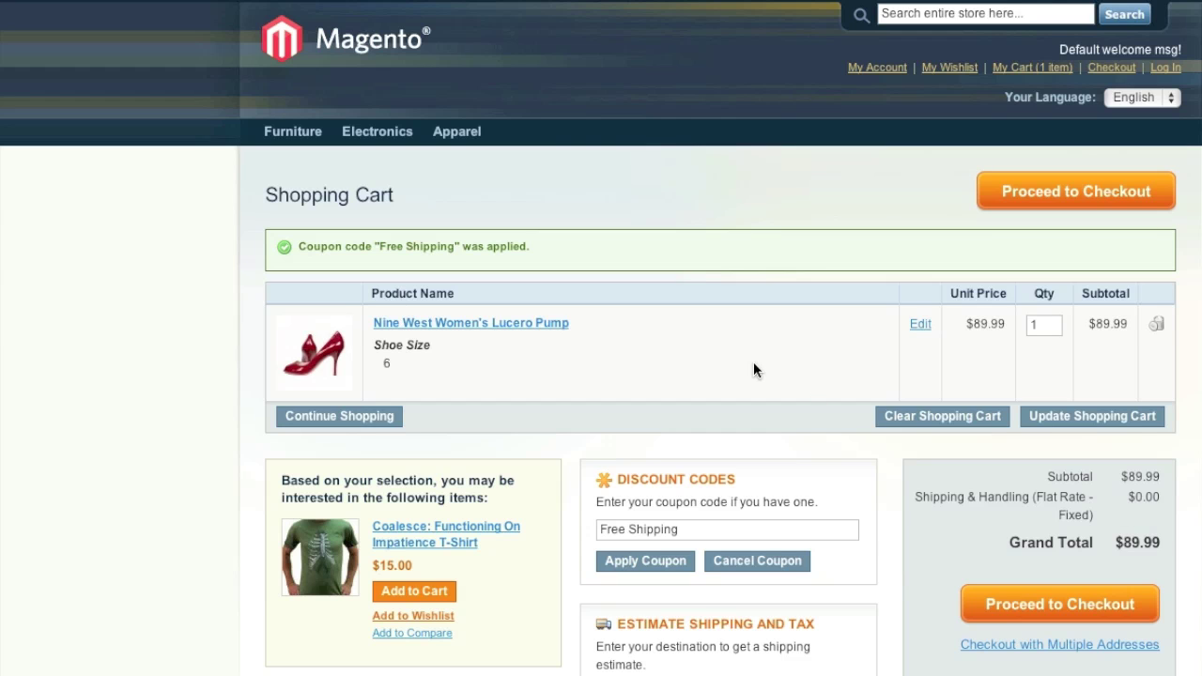
scroll(757, 373, "down", 2)
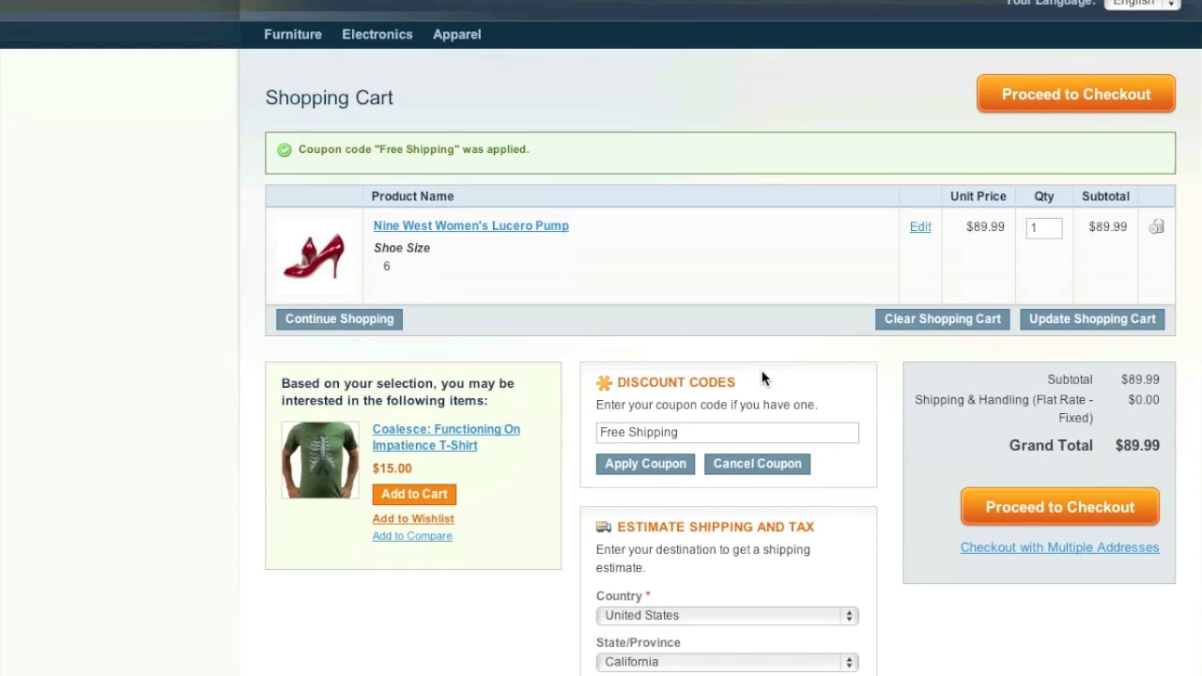
scroll(762, 377, "down", 1)
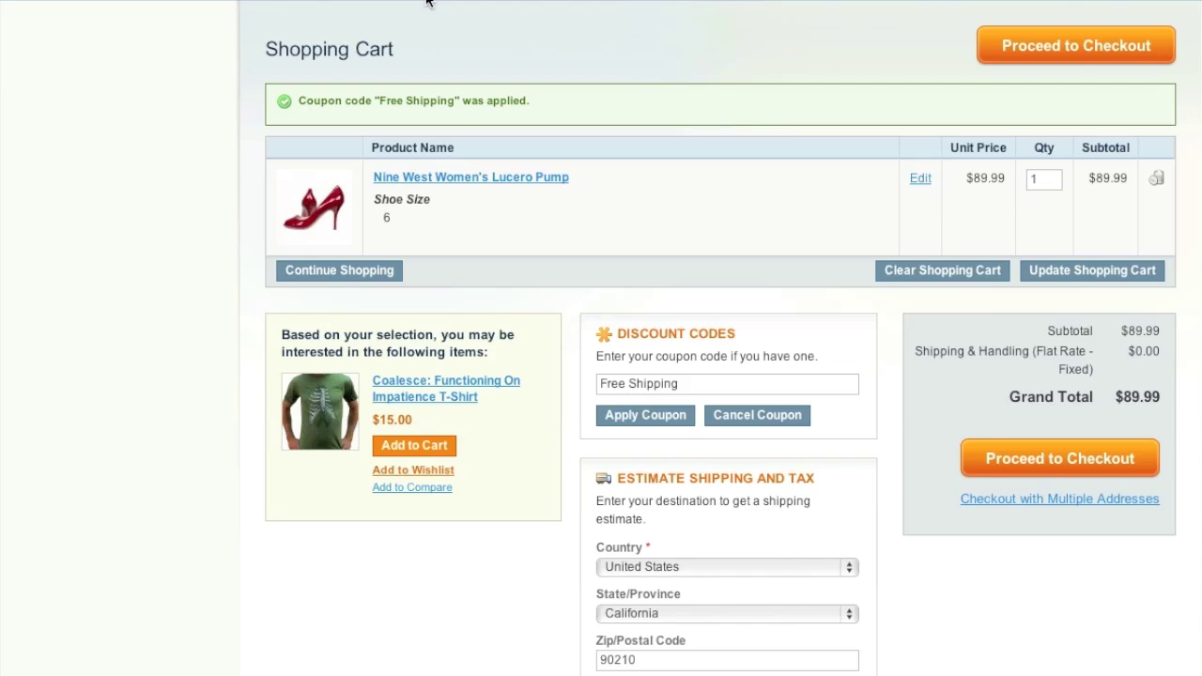
scroll(729, 361, "down", 1)
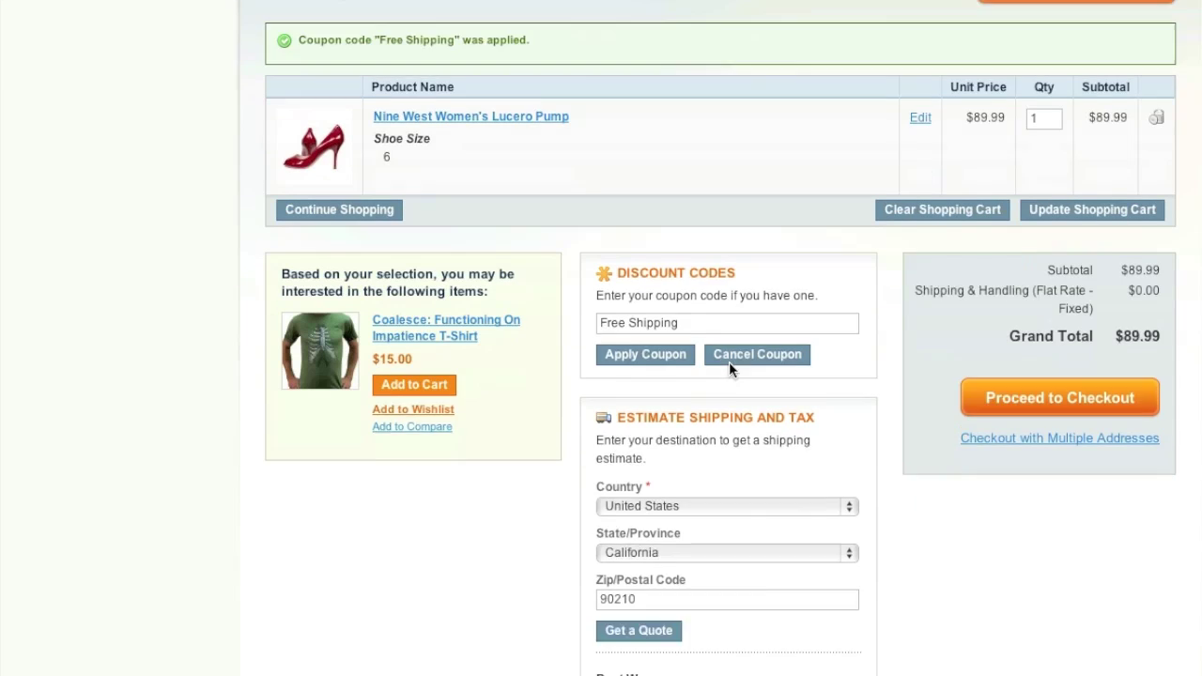
scroll(729, 362, "down", 3)
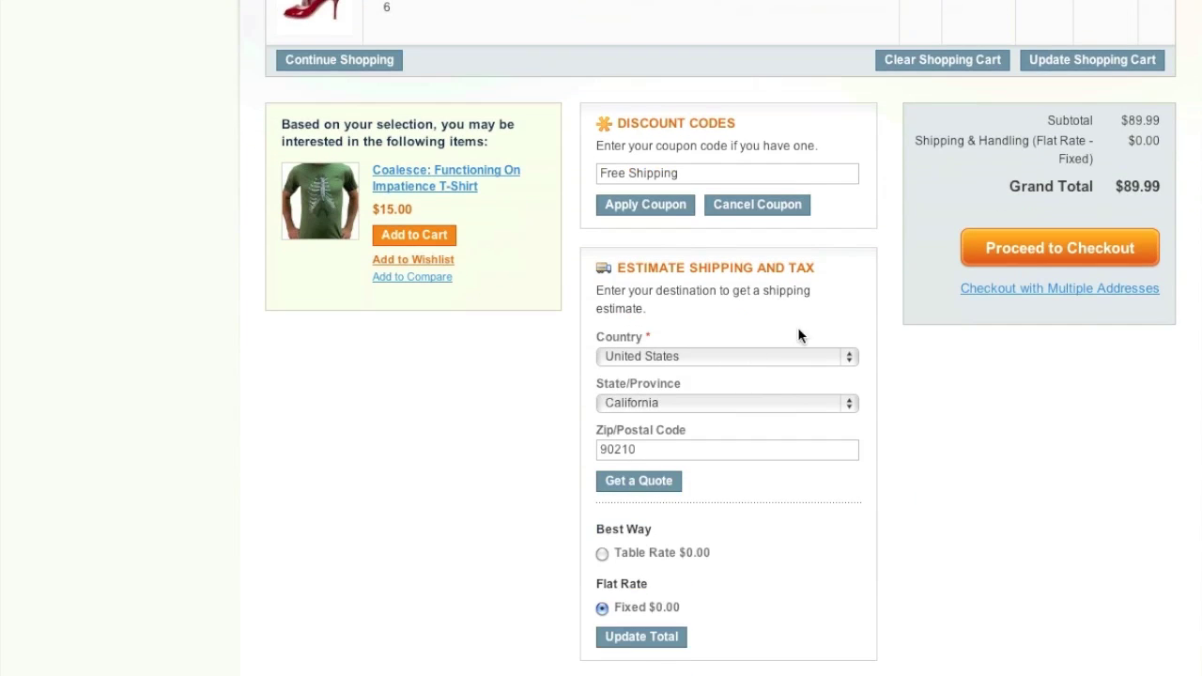
scroll(705, 428, "down", 1)
Switch the cart to Table Rate shipping and update the total to $99.99.
left_click(603, 498)
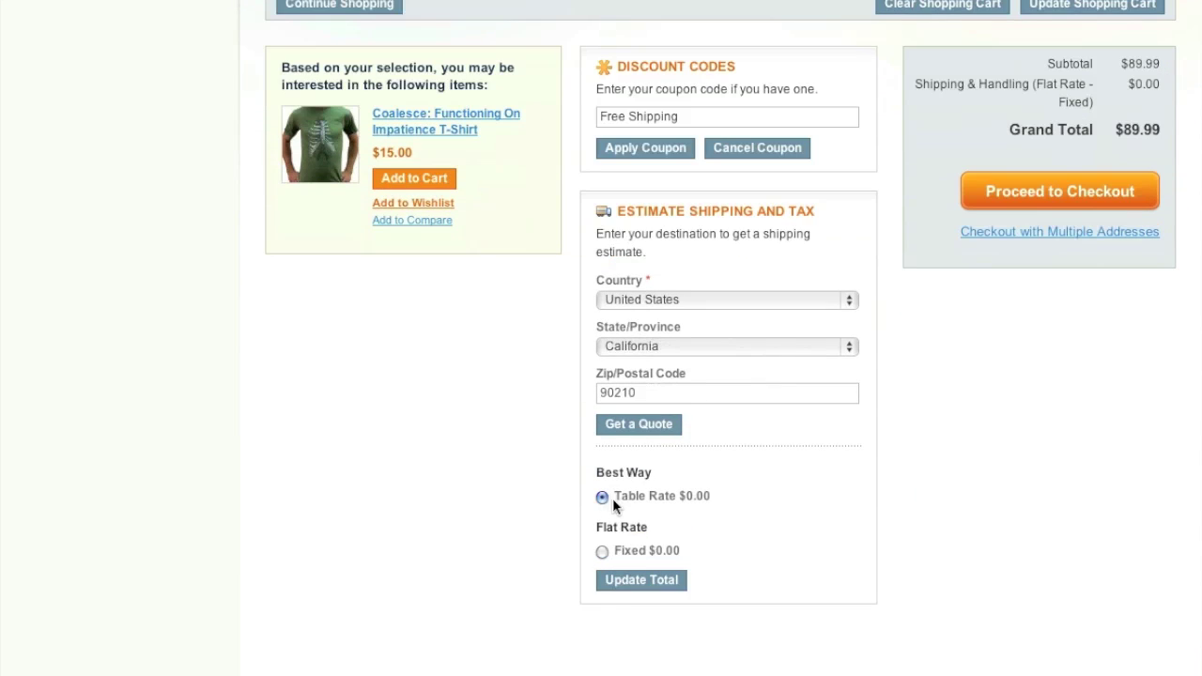
left_click(648, 580)
left_click(651, 479)
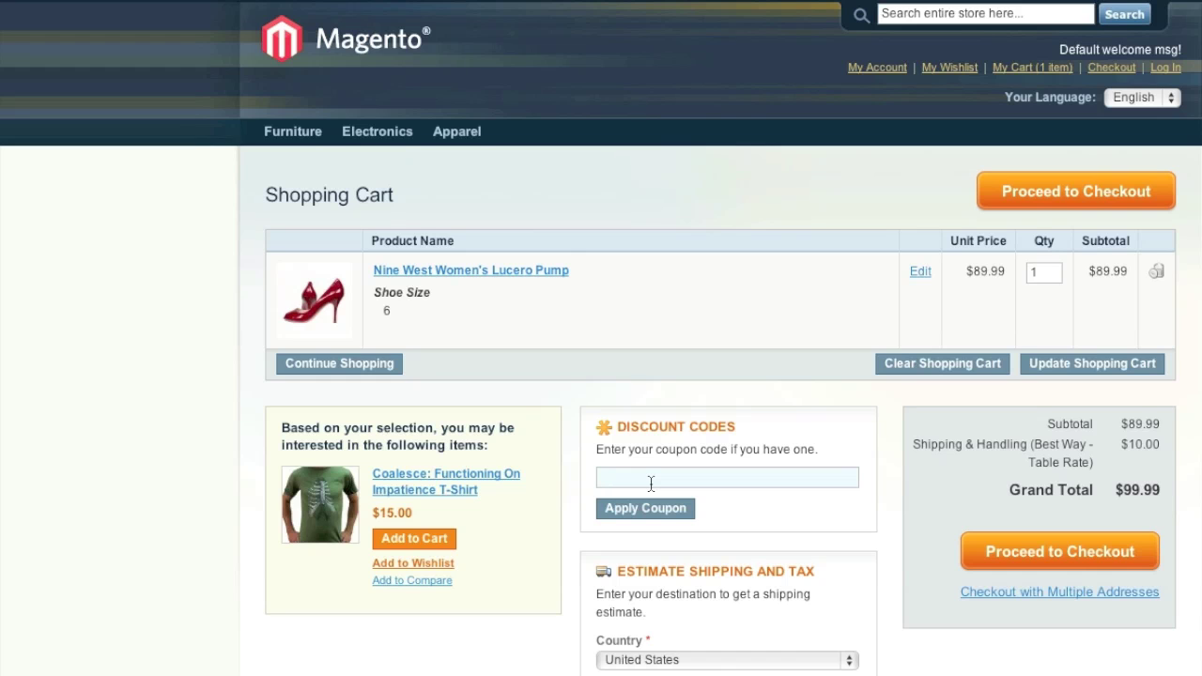
Try applying the 'Free Shipping' coupon again, which is rejected as not valid.
type("Free")
key("Down")
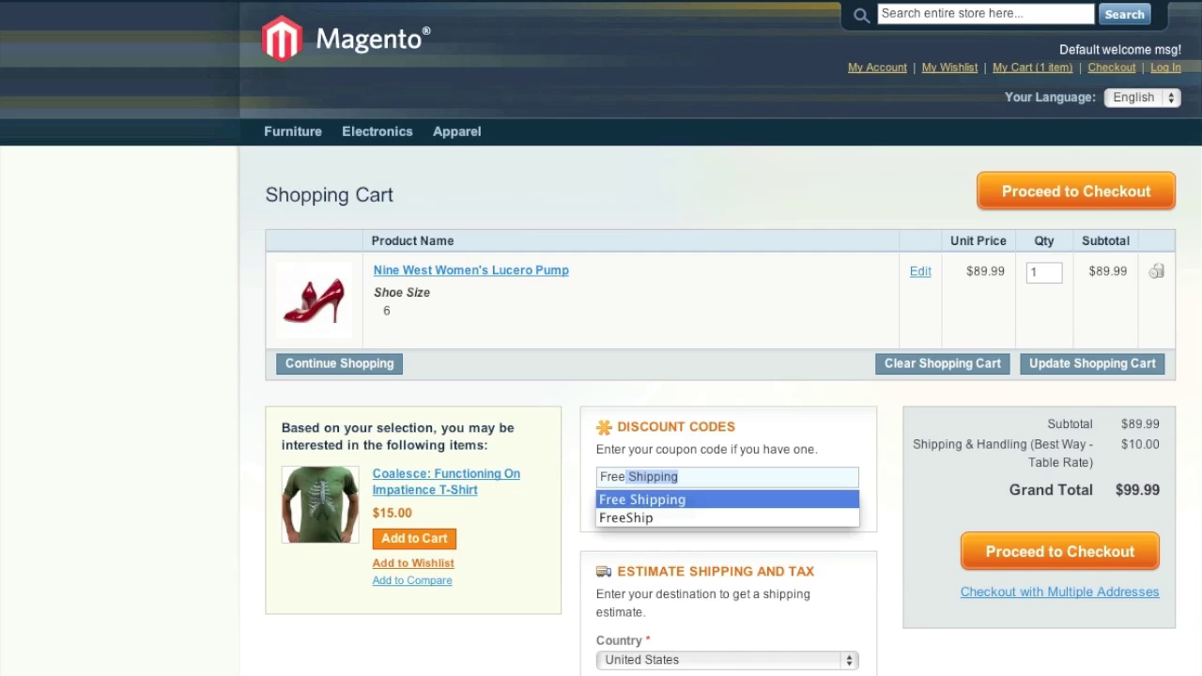
key("Return")
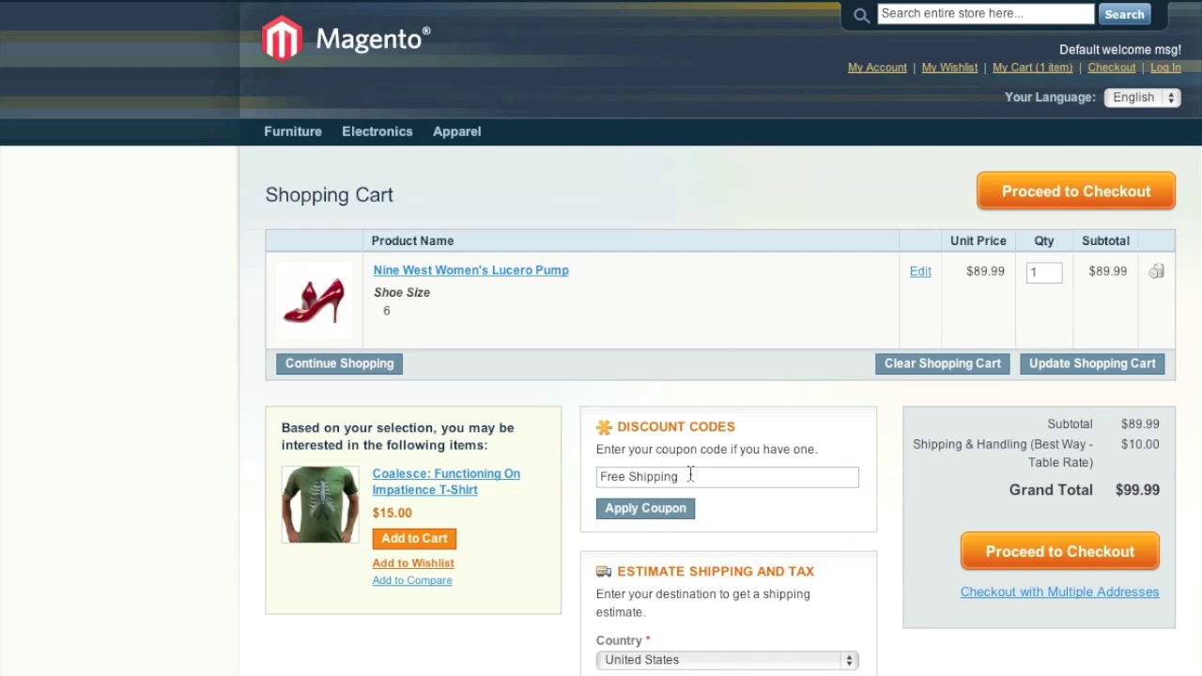
key("Return")
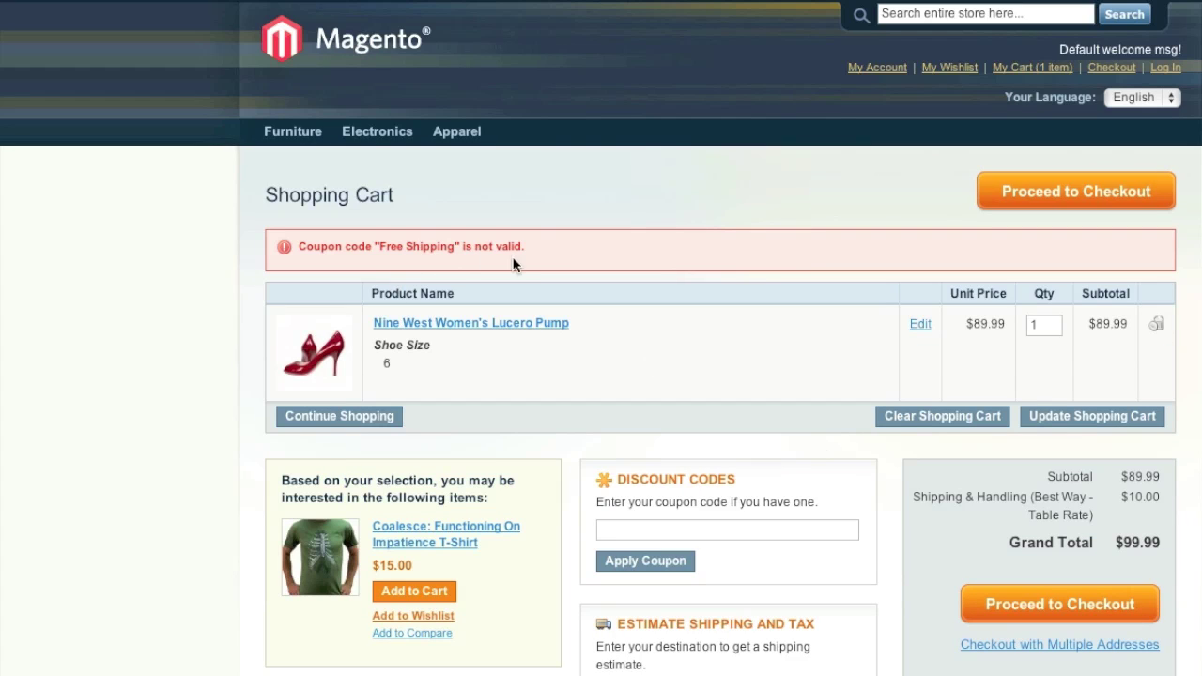
scroll(647, 395, "down", 4)
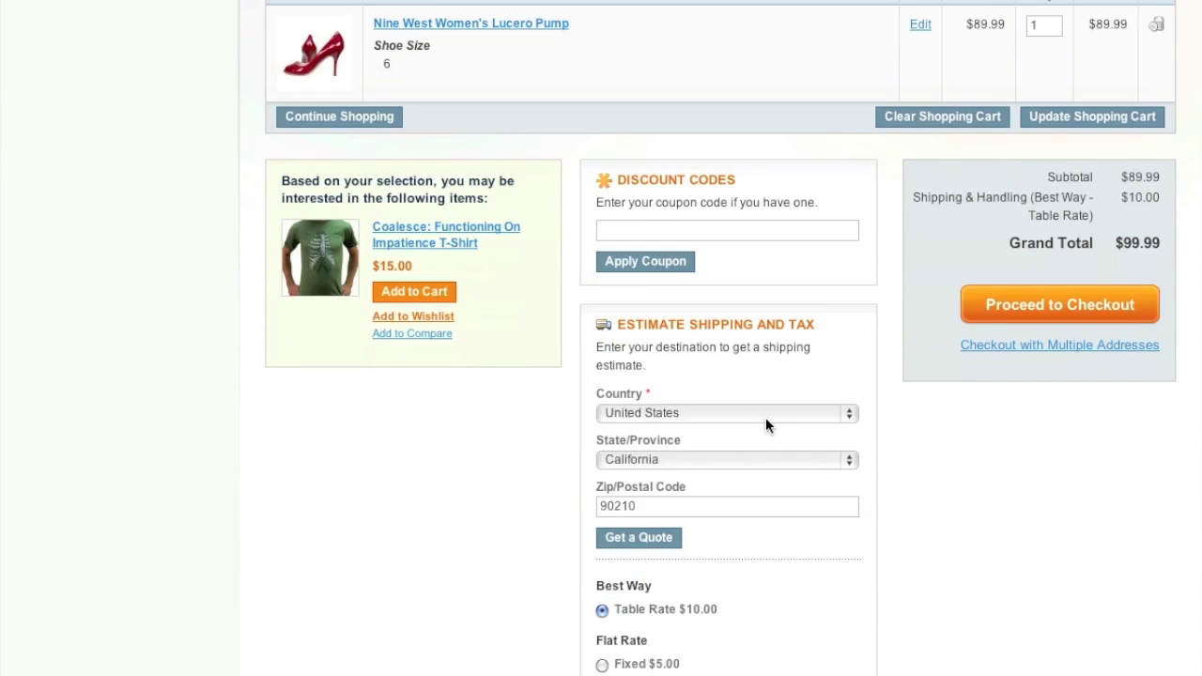
scroll(575, 241, "up", 4)
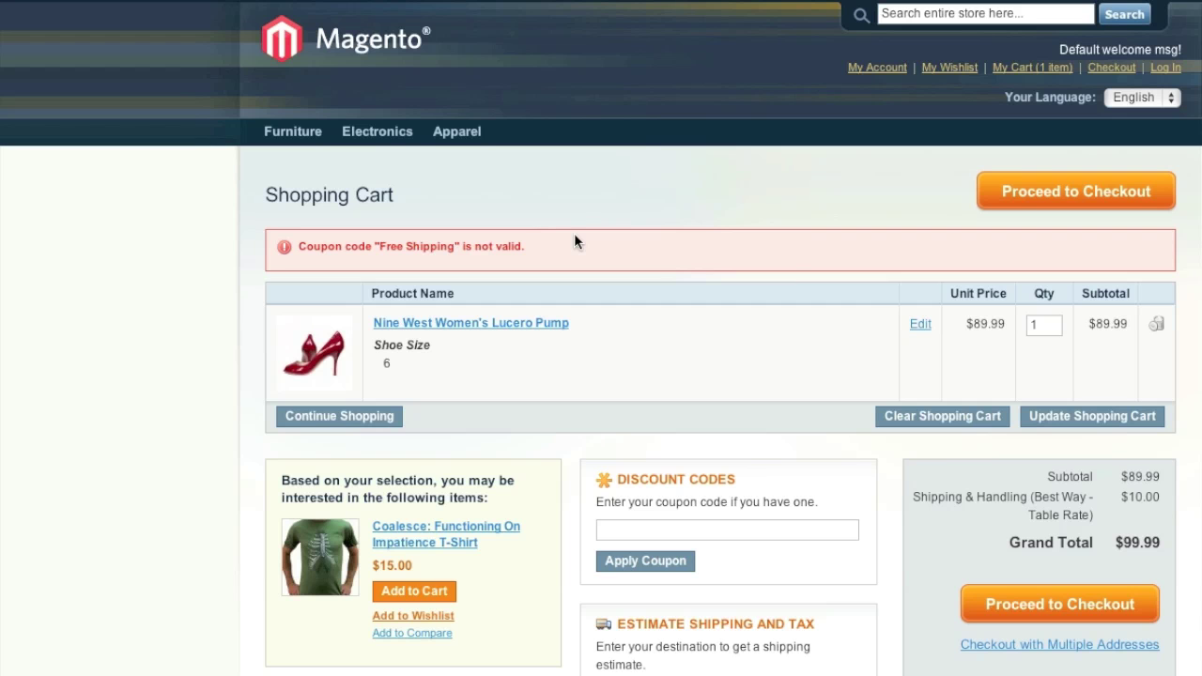